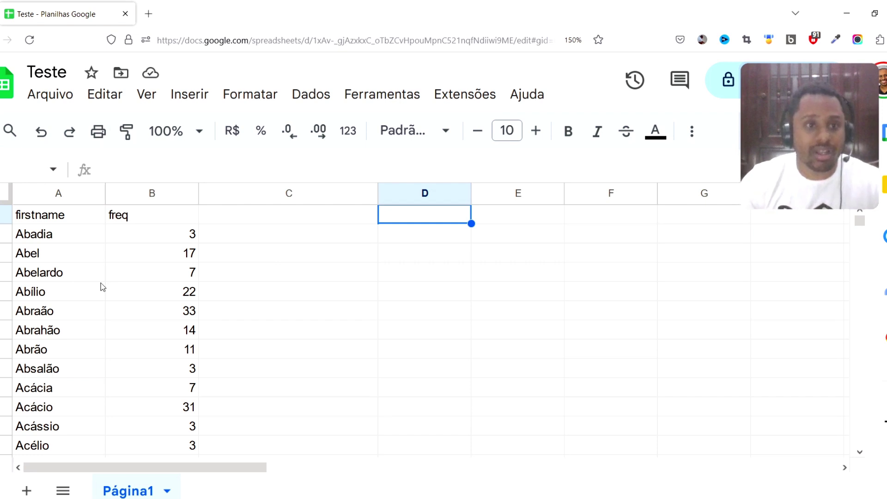
pyautogui.moveTo(42, 215); pyautogui.dragTo(174, 436)
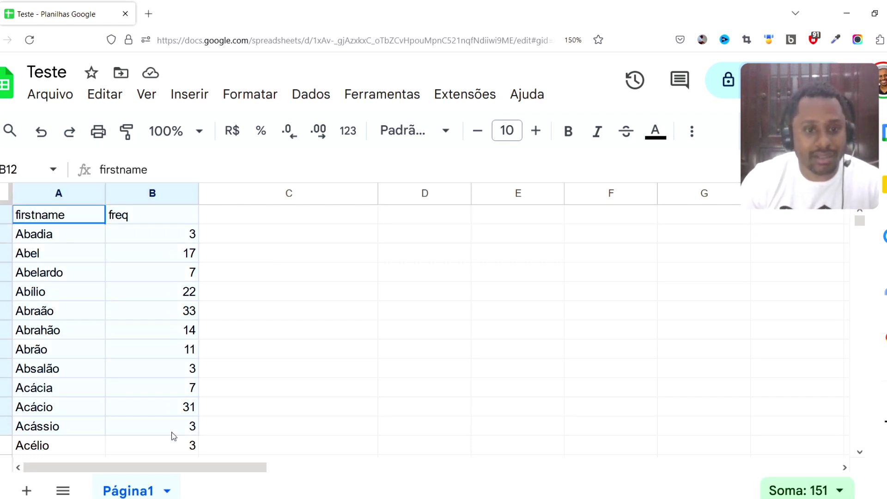
pyautogui.click(274, 217)
pyautogui.moveTo(51, 219); pyautogui.dragTo(179, 430)
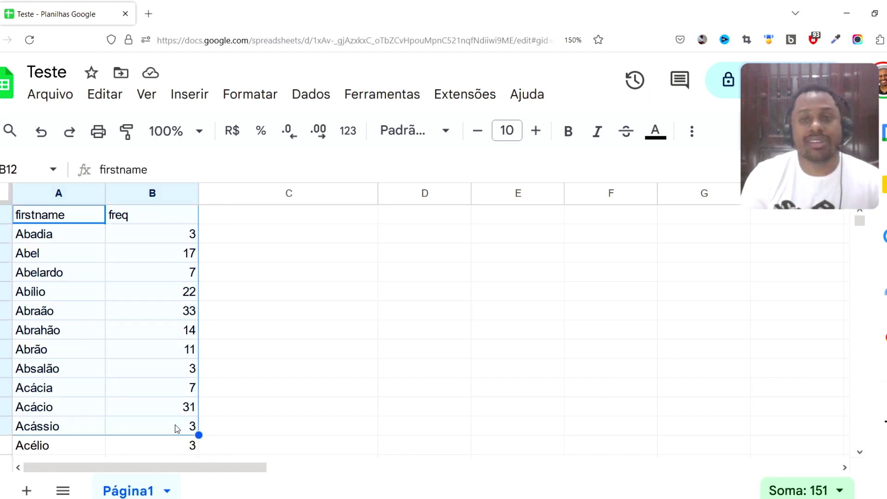
pyautogui.click(274, 275)
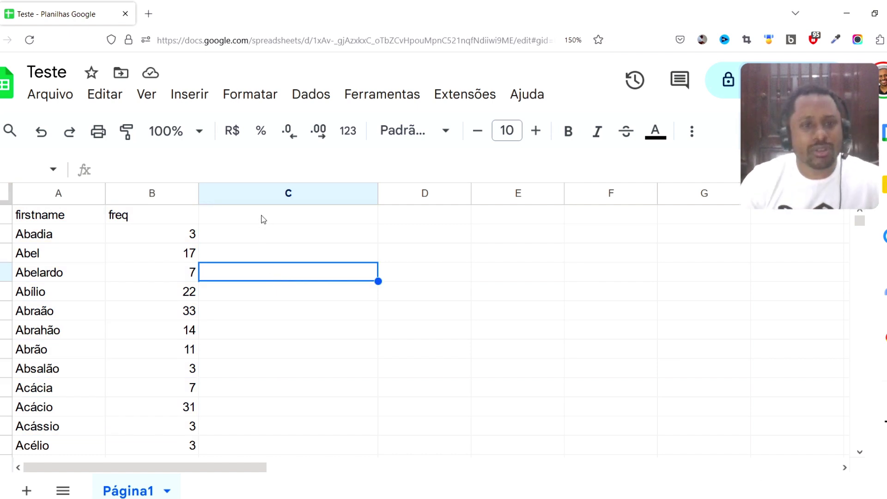
pyautogui.moveTo(53, 217); pyautogui.dragTo(187, 447)
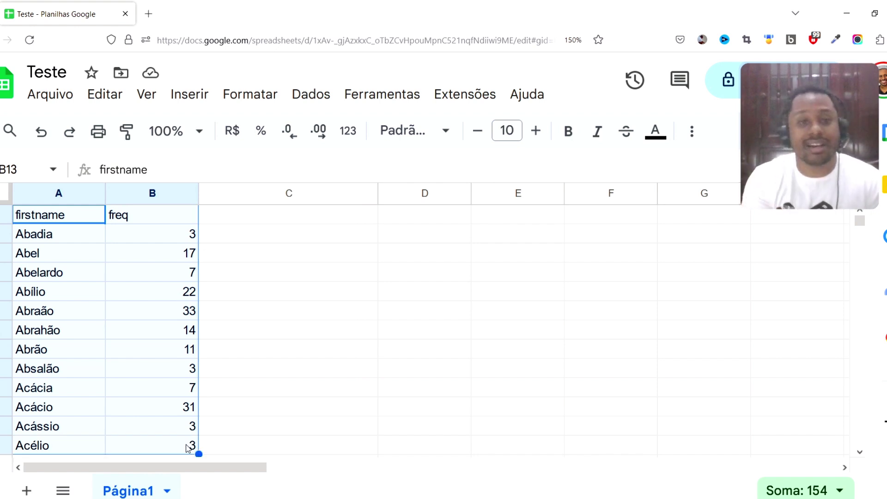
pyautogui.click(255, 239)
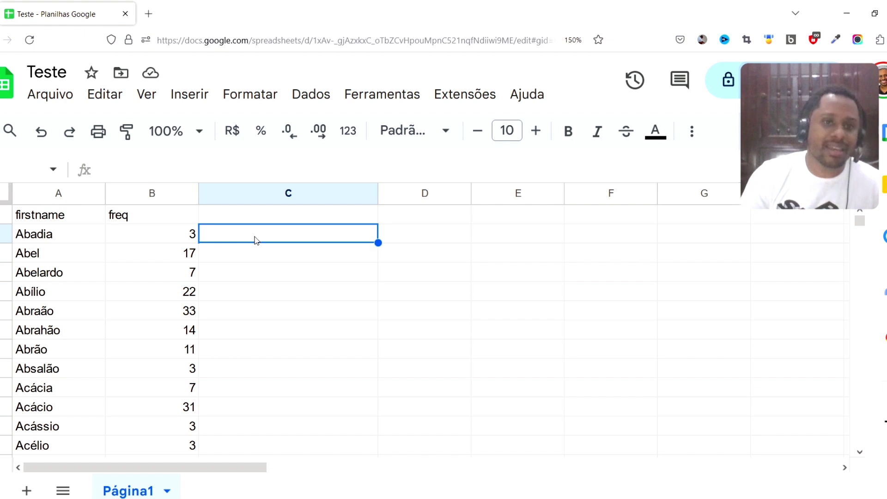
pyautogui.click(293, 267)
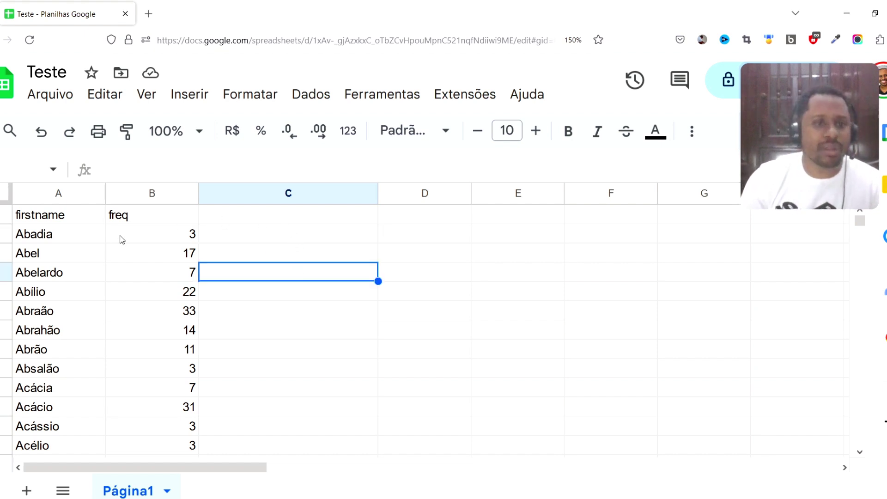
pyautogui.click(257, 244)
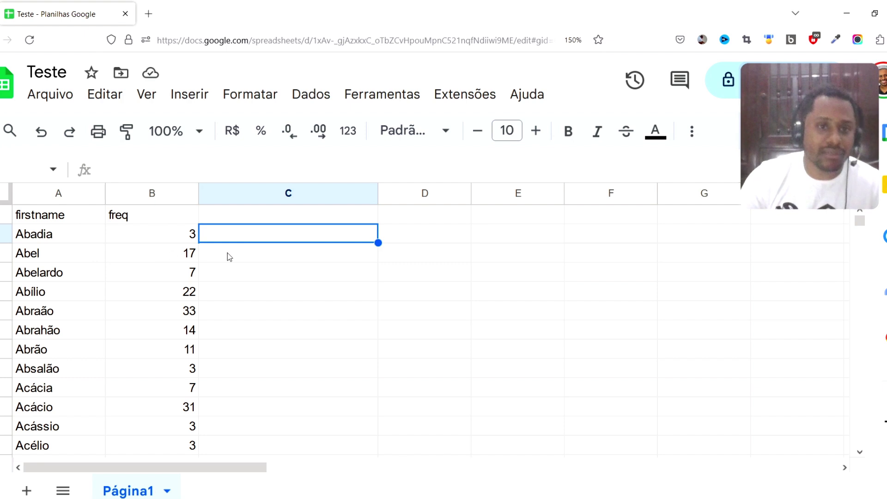
pyautogui.click(308, 276)
pyautogui.click(289, 236)
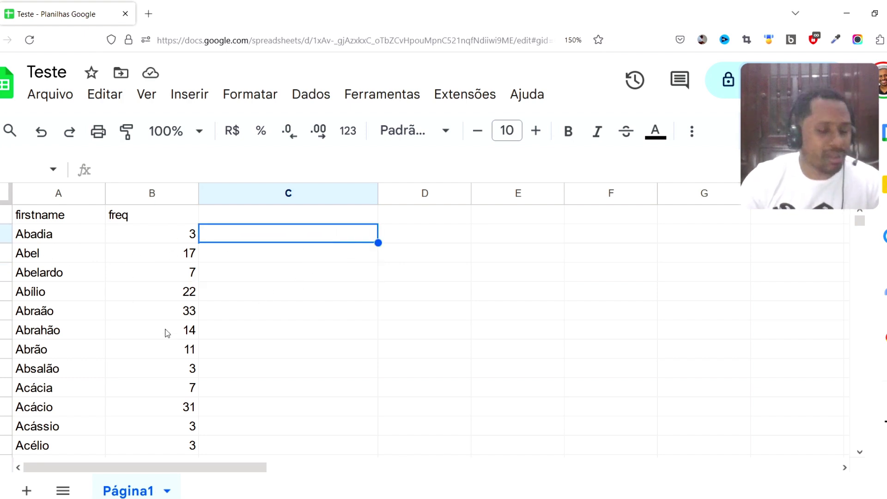
pyautogui.write('=')
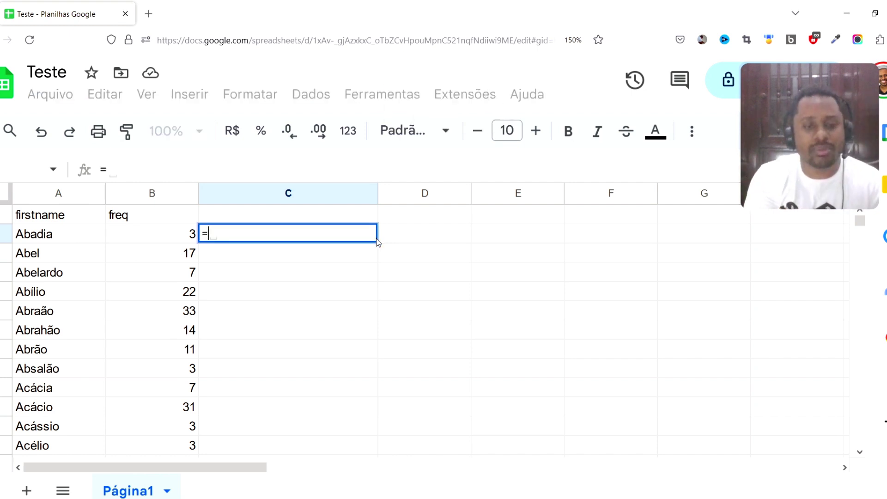
pyautogui.write('if')
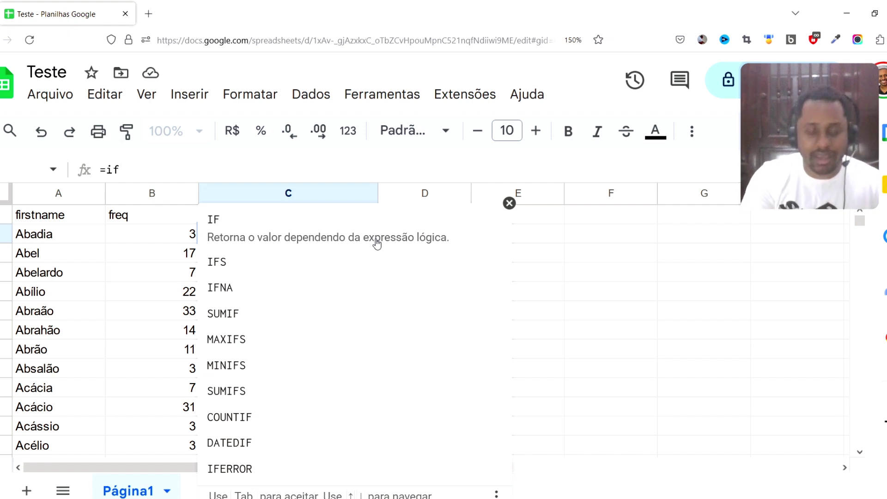
pyautogui.press('Escape')
pyautogui.click(102, 333)
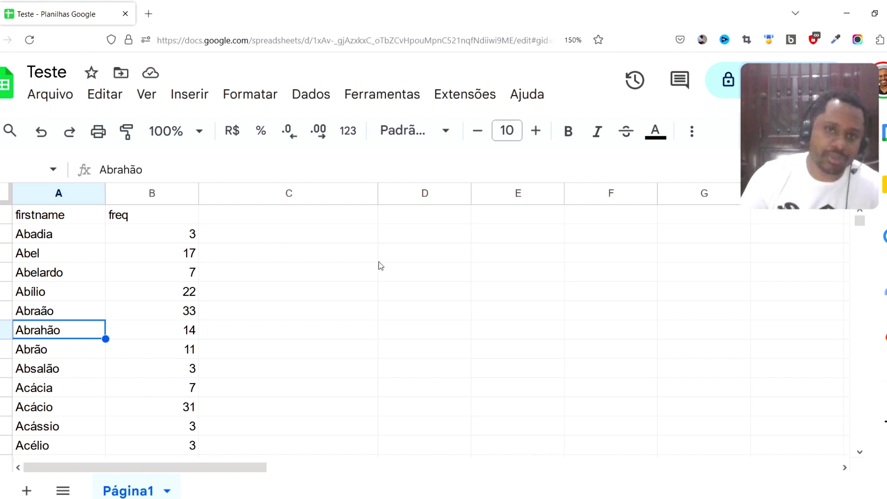
# Open the Apps Script editor for the Teste spreadsheet
pyautogui.click(460, 95)
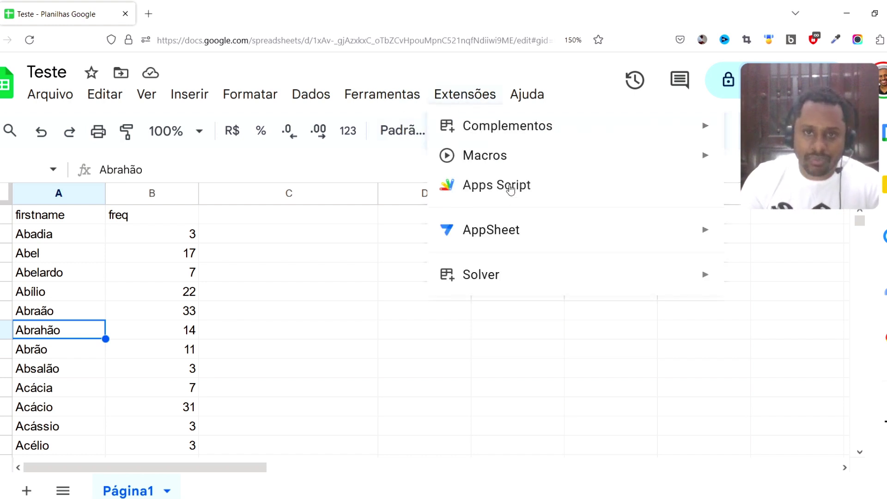
pyautogui.moveTo(468, 130)
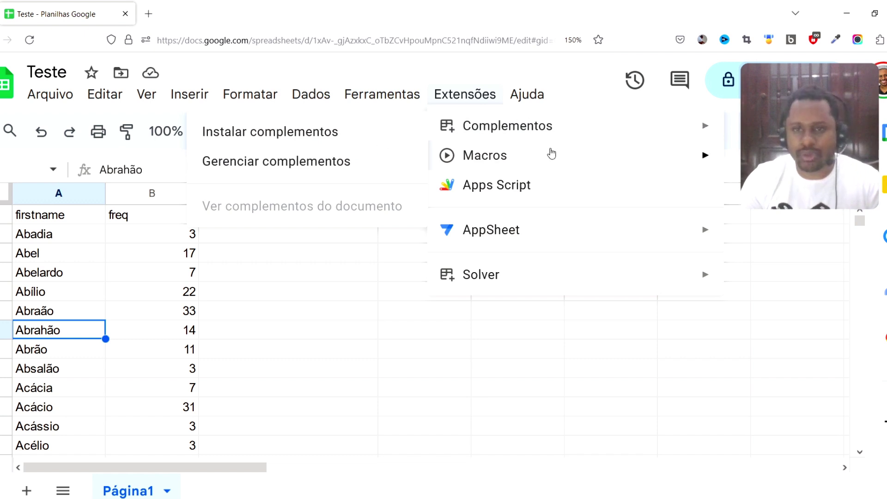
pyautogui.moveTo(541, 153)
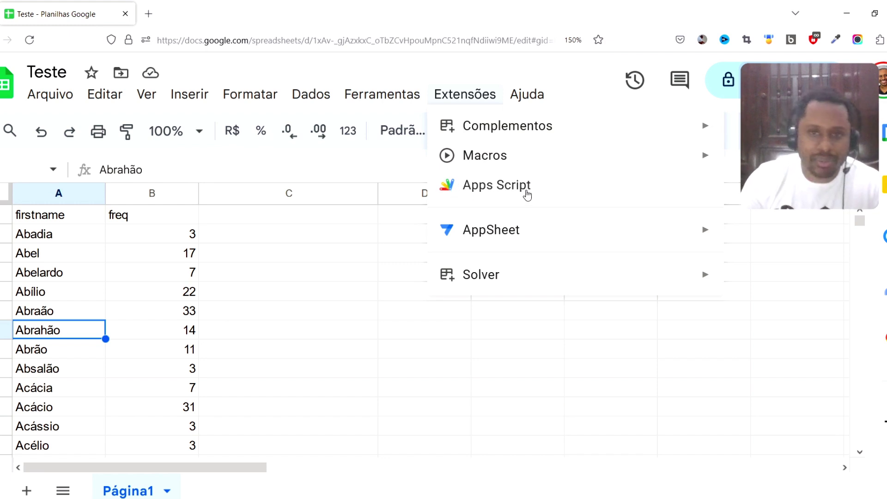
pyautogui.click(506, 191)
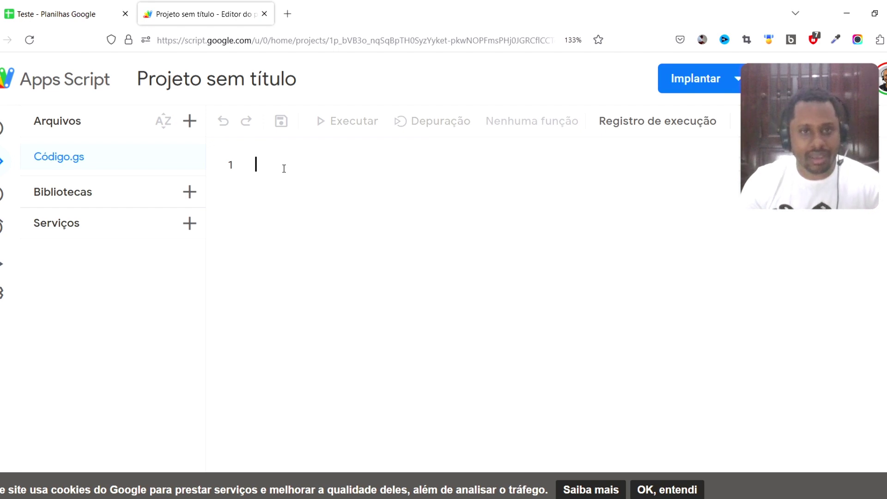
# Return to the Teste spreadsheet and examine the firstname and freq headers and the names in column A
pyautogui.click(40, 5)
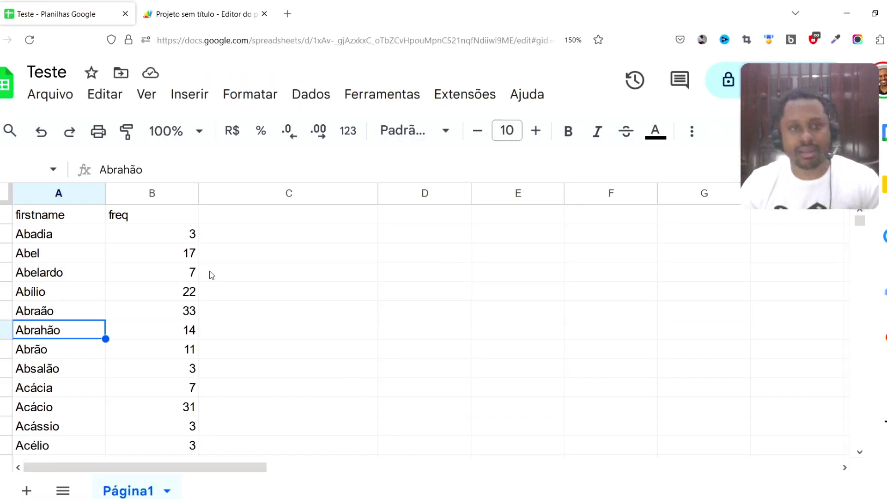
pyautogui.click(84, 223)
pyautogui.moveTo(85, 223); pyautogui.dragTo(204, 417)
pyautogui.click(46, 219)
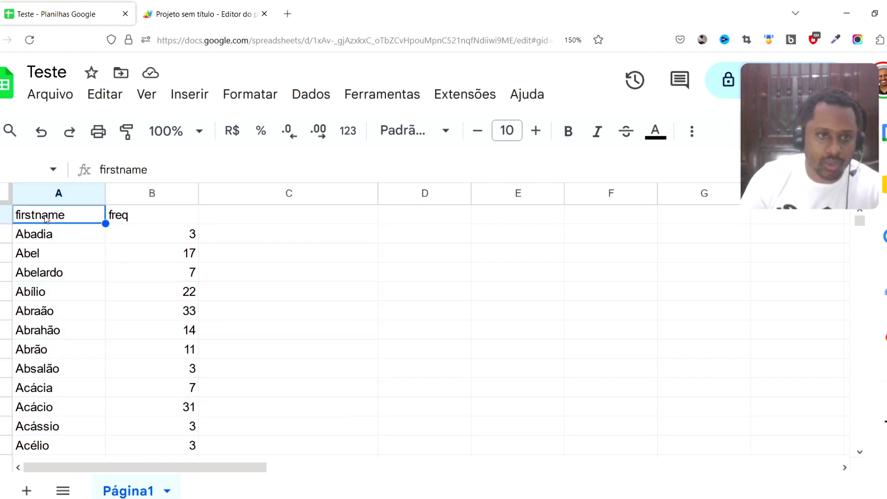
pyautogui.click(141, 217)
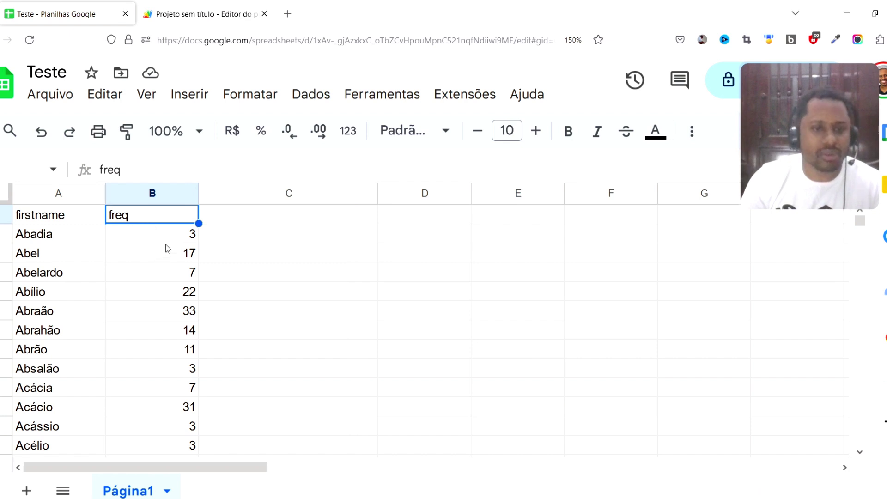
pyautogui.click(53, 221)
pyautogui.moveTo(64, 245); pyautogui.dragTo(70, 446)
pyautogui.click(145, 213)
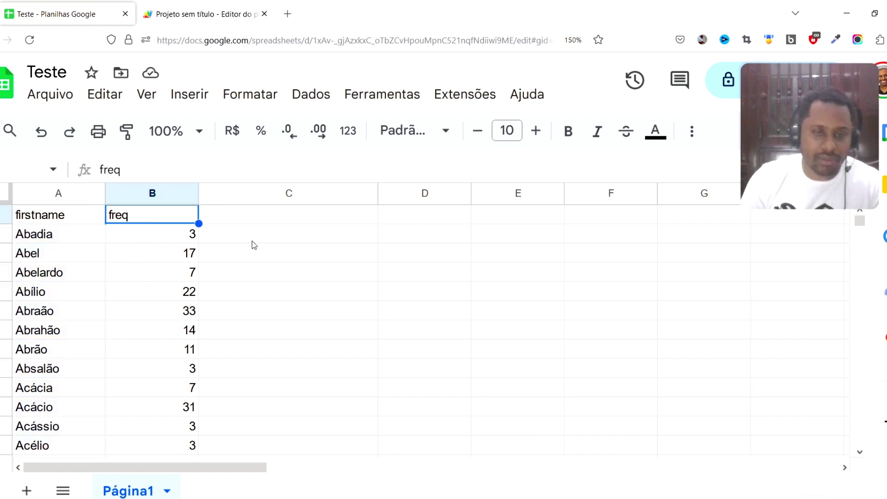
# Begin a JSON object in C2 with a "firstname" key, the unquoted name from A2, a comma and an empty pair of quotes
pyautogui.click(300, 238)
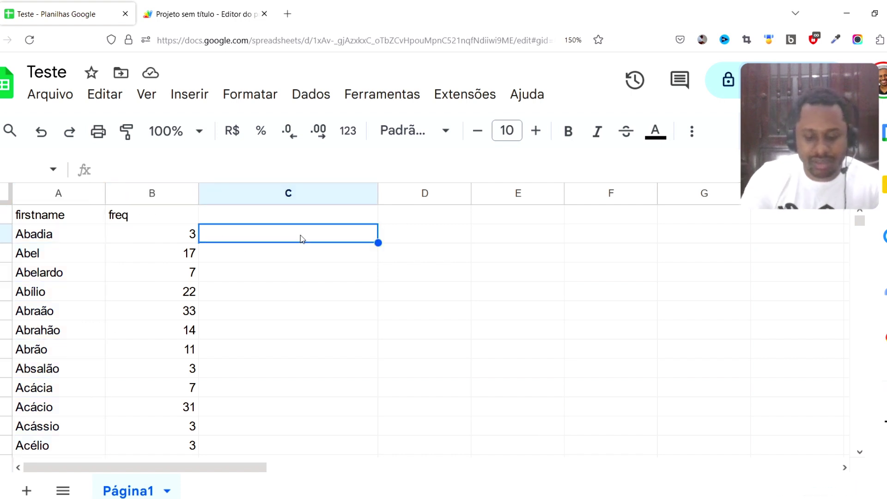
pyautogui.write('{')
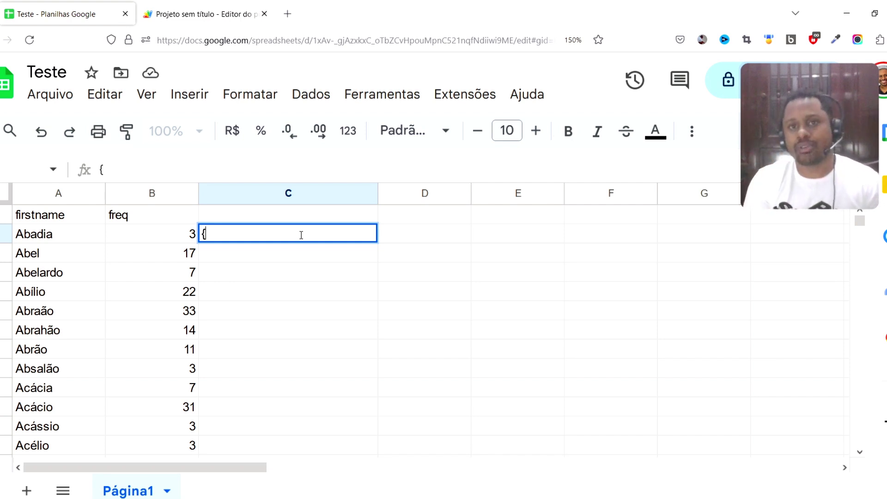
pyautogui.write('"f')
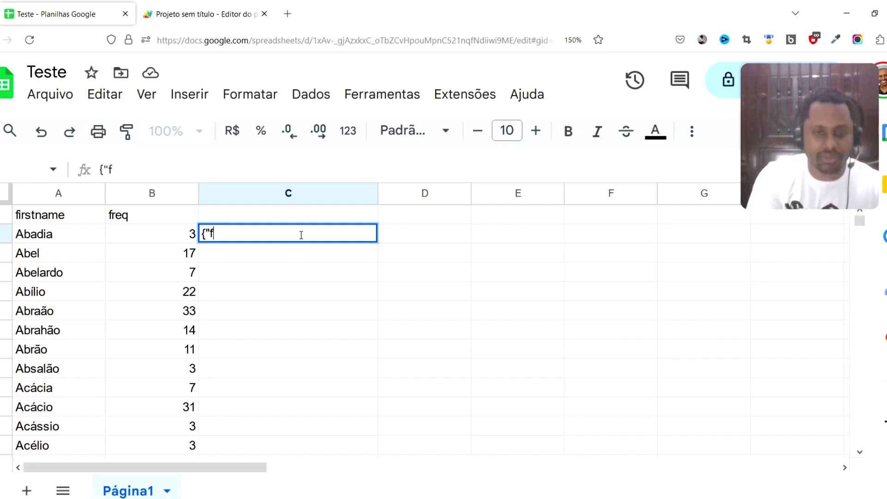
pyautogui.write('irstname')
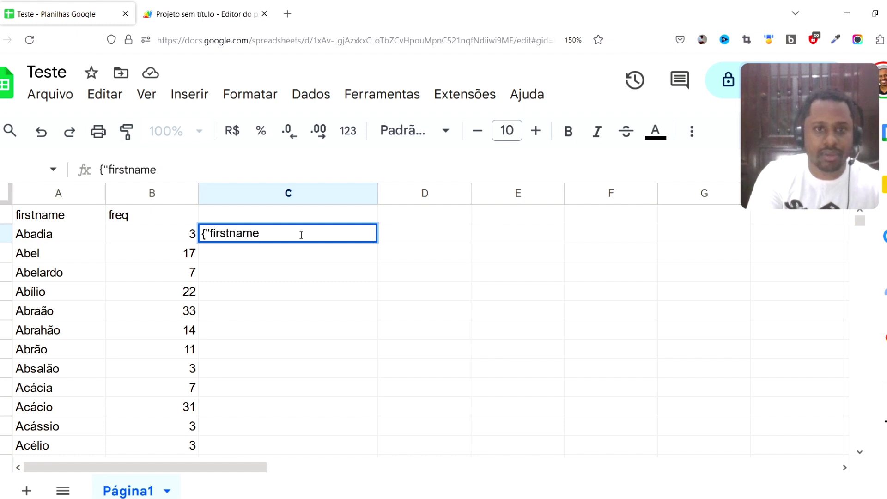
pyautogui.write('":')
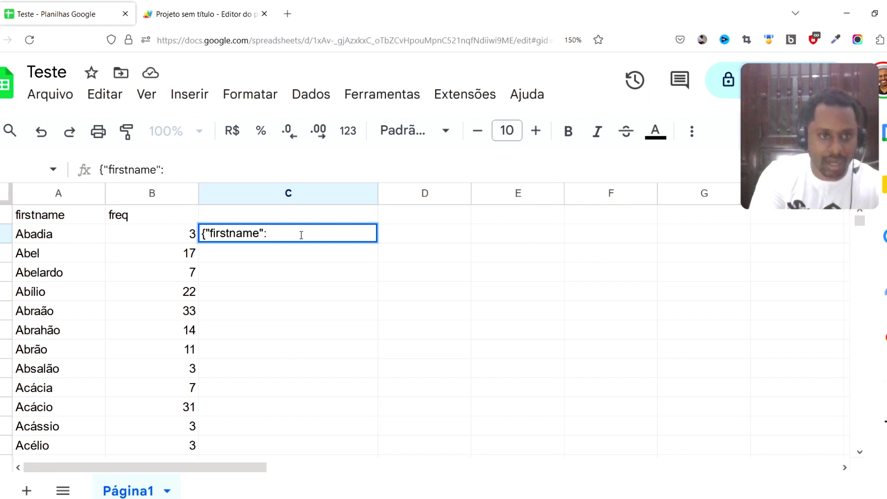
pyautogui.write('Abadia')
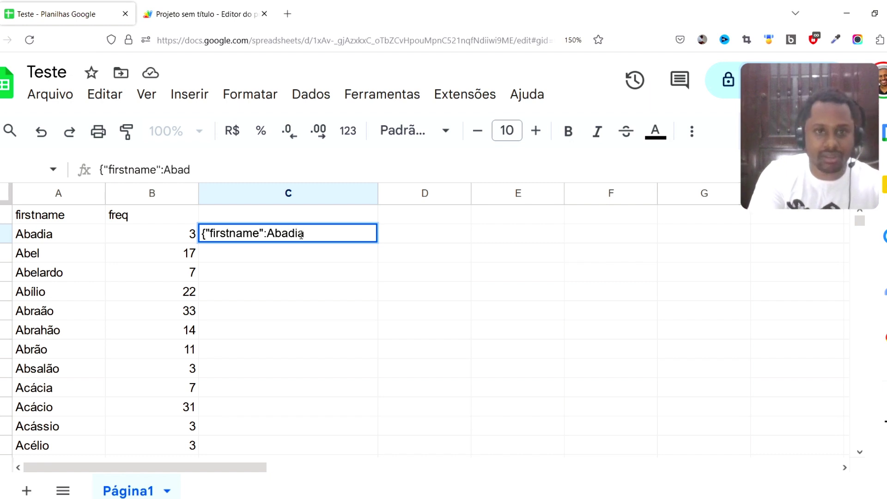
pyautogui.write(',""')
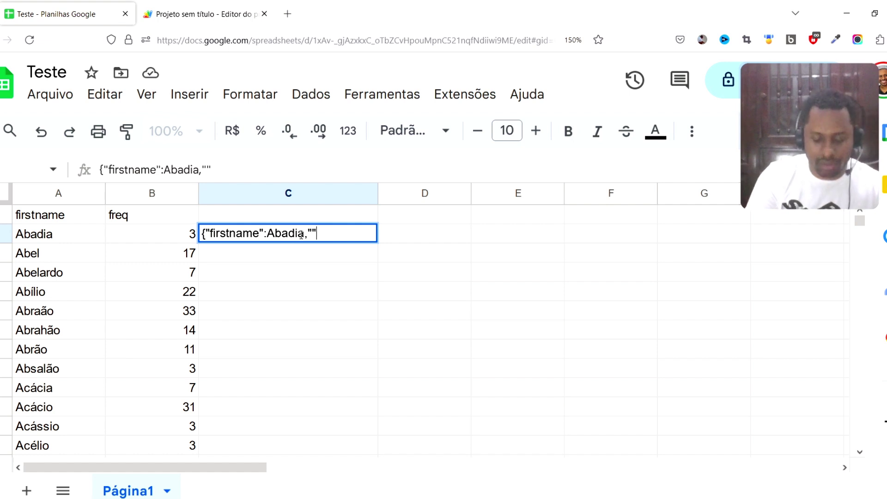
pyautogui.press('Left')
pyautogui.write('freq')
pyautogui.press('Escape')
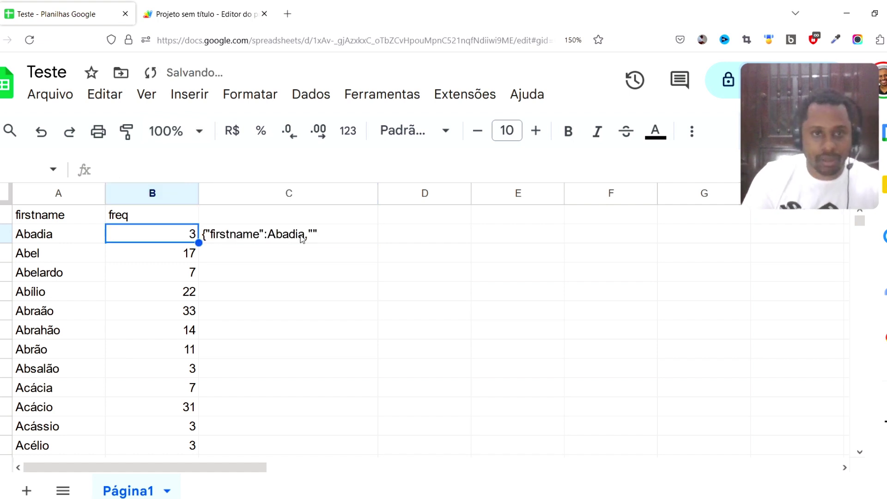
# Complete the JSON text in C2 with the key "fre", the value 3 and a closing brace
pyautogui.click(302, 238)
pyautogui.click(206, 170)
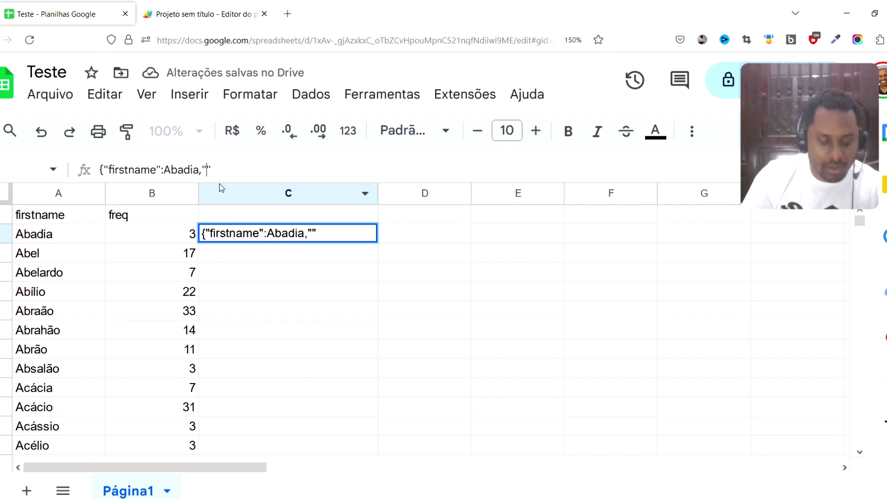
pyautogui.write('fre"')
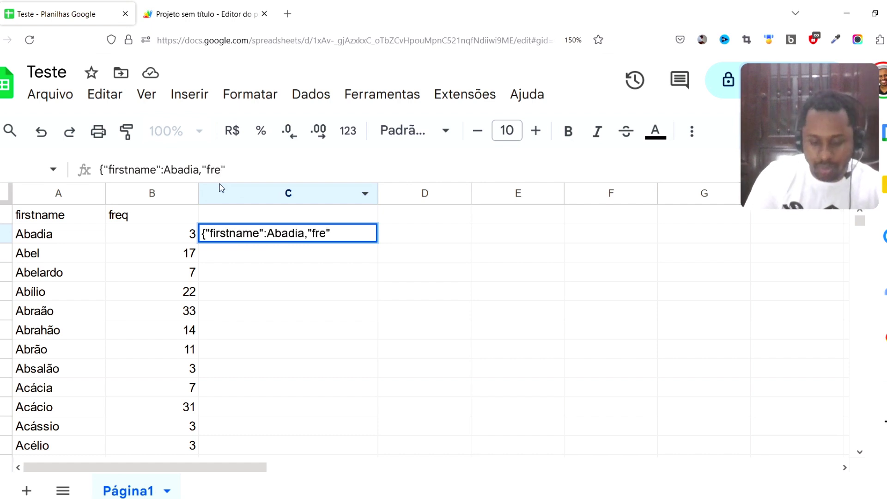
pyautogui.write(':3')
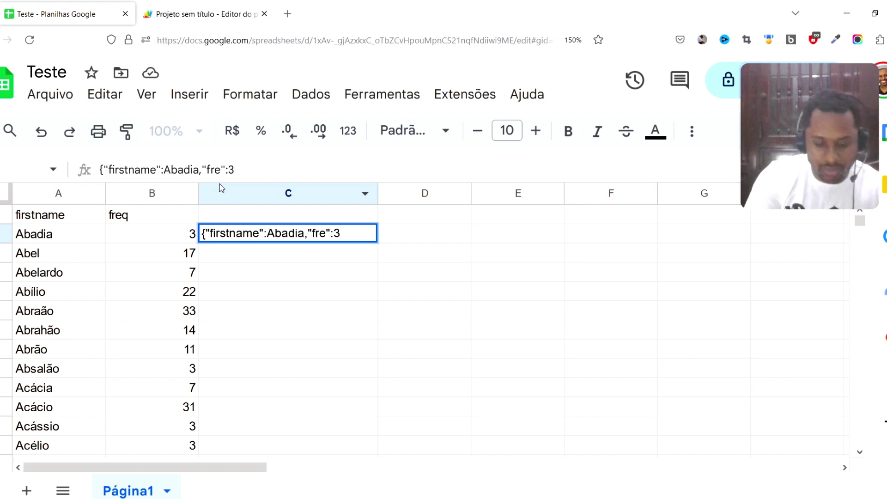
pyautogui.write('}')
pyautogui.click(260, 270)
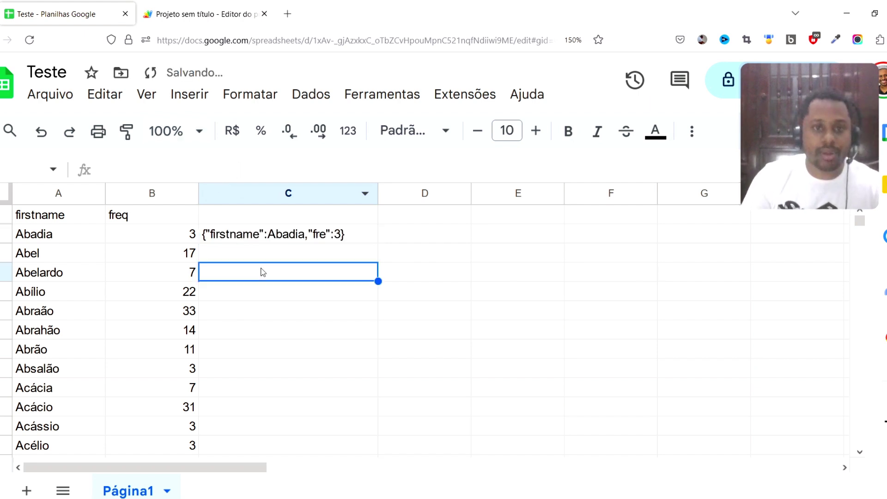
# Try copying the JSON text from C2 down to C6, and clear the copies in C3:C6
pyautogui.click(307, 237)
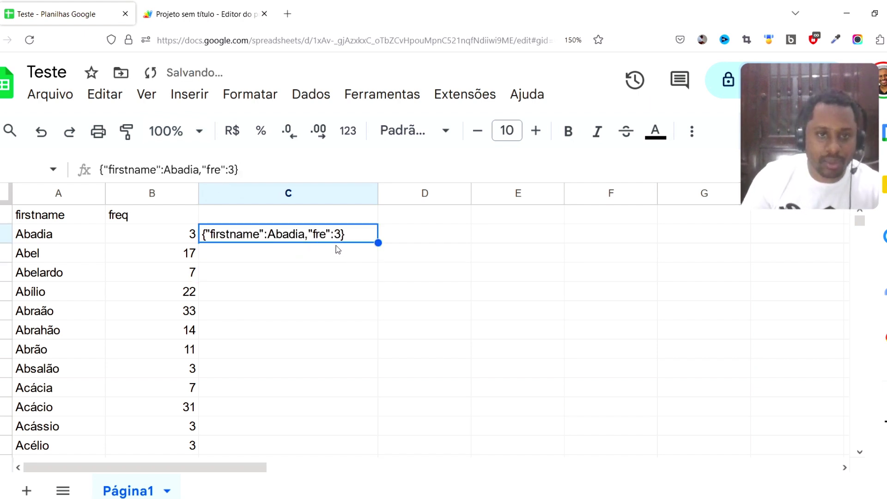
pyautogui.moveTo(382, 245); pyautogui.dragTo(368, 320)
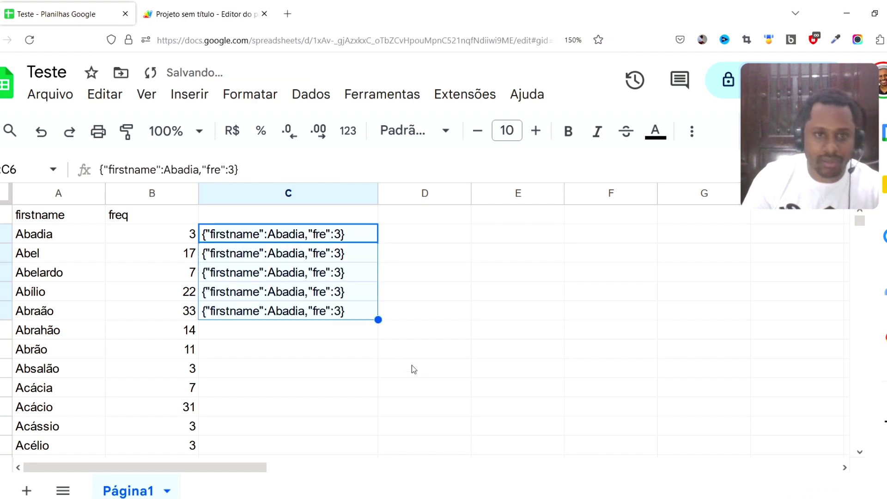
pyautogui.click(293, 329)
pyautogui.moveTo(292, 257); pyautogui.dragTo(314, 319)
pyautogui.hotkey('ctrl', 'Right')
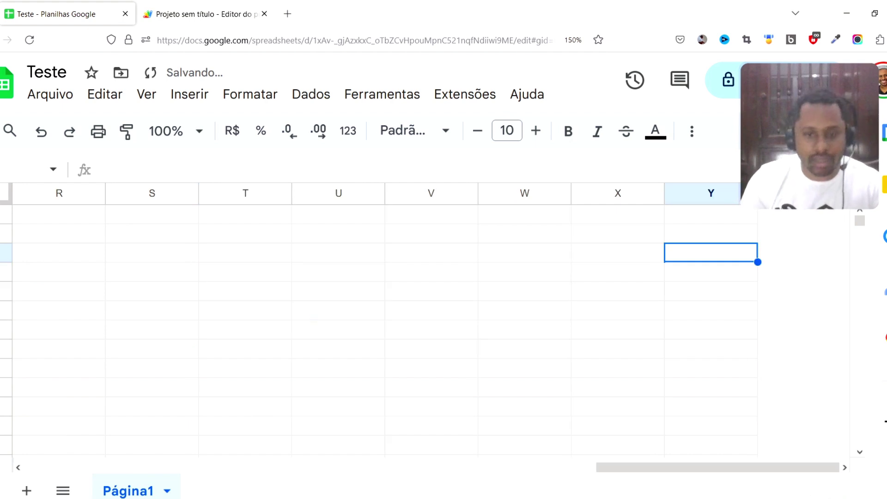
pyautogui.moveTo(629, 468); pyautogui.dragTo(55, 468)
pyautogui.click(266, 241)
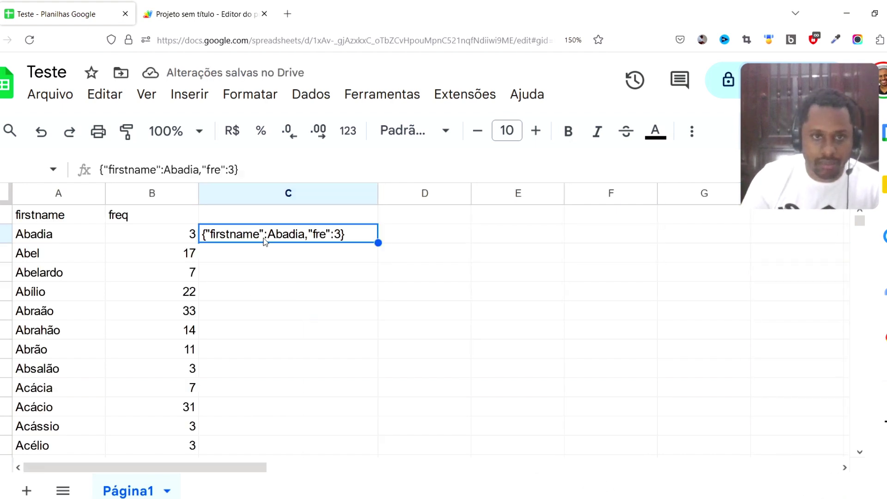
# Copy the JSON text from C2 into C3, replacing its name with the one in A3 and its "fre" value with 17
pyautogui.hotkey('ctrl', 'c')
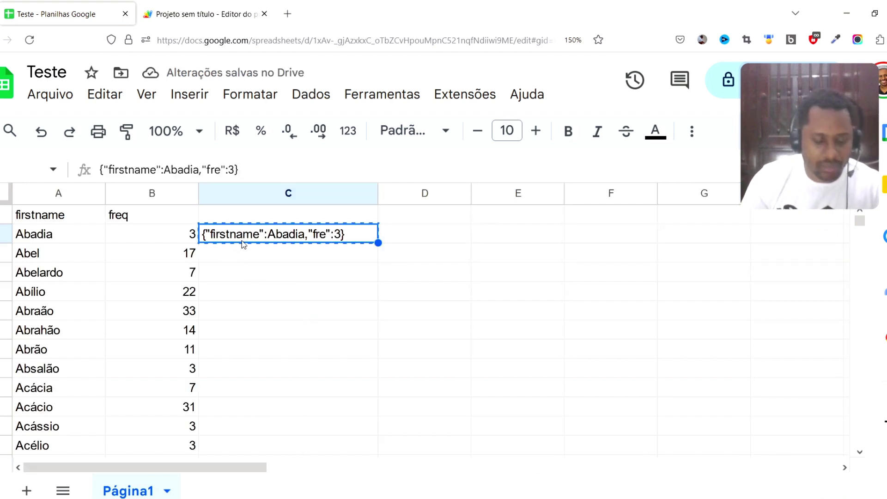
pyautogui.click(249, 255)
pyautogui.hotkey('ctrl', 'v')
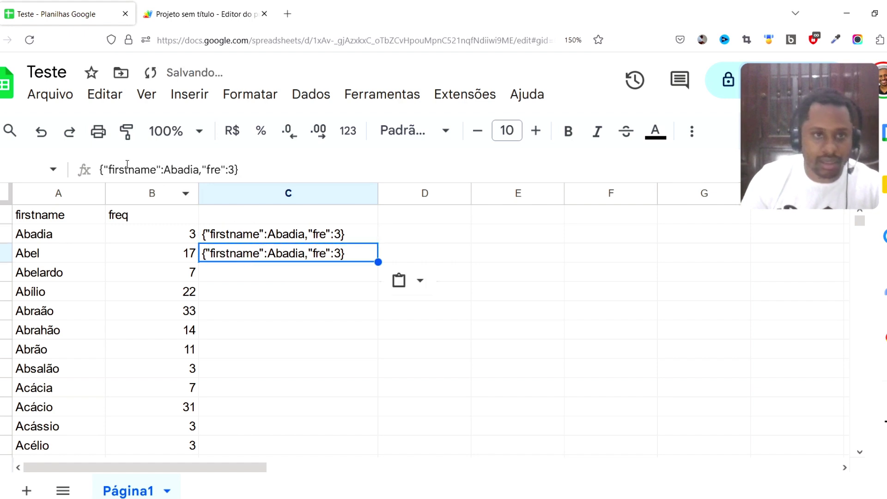
pyautogui.doubleClick(174, 169)
pyautogui.write('Abel')
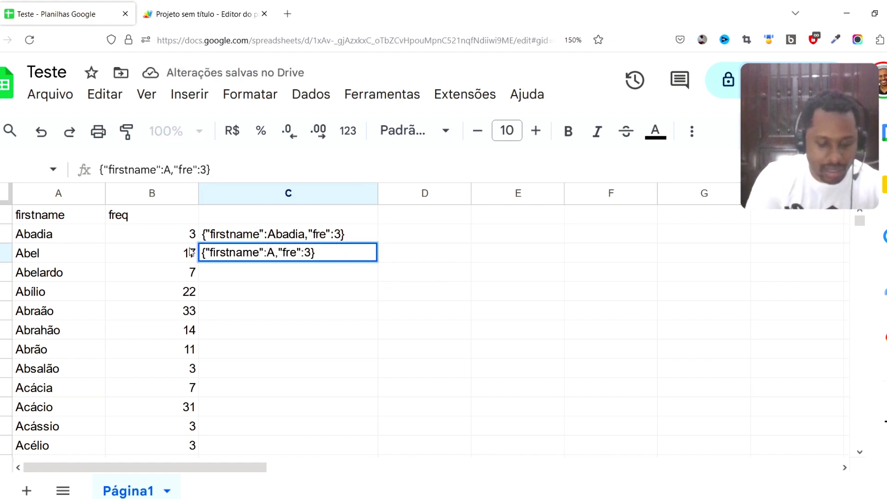
pyautogui.doubleClick(219, 170)
pyautogui.write('17')
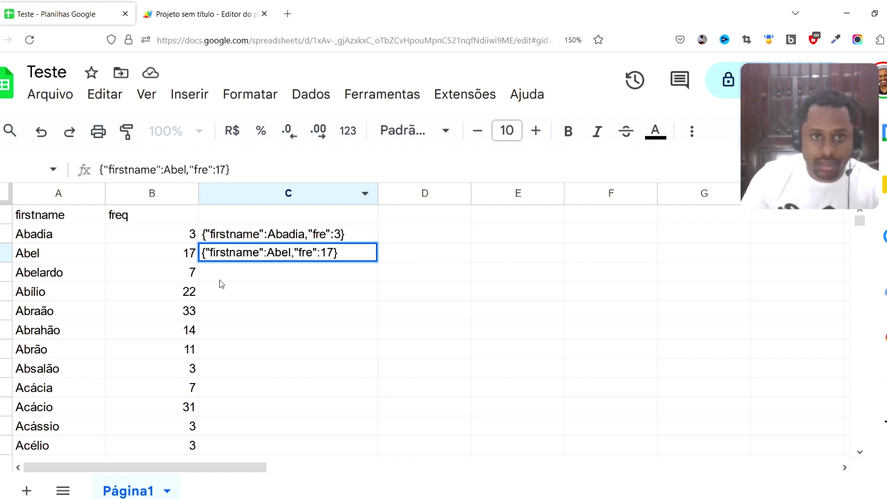
# Paste the copied JSON text into C4 and select the matching name in A4
pyautogui.click(255, 278)
pyautogui.hotkey('ctrl', 'v')
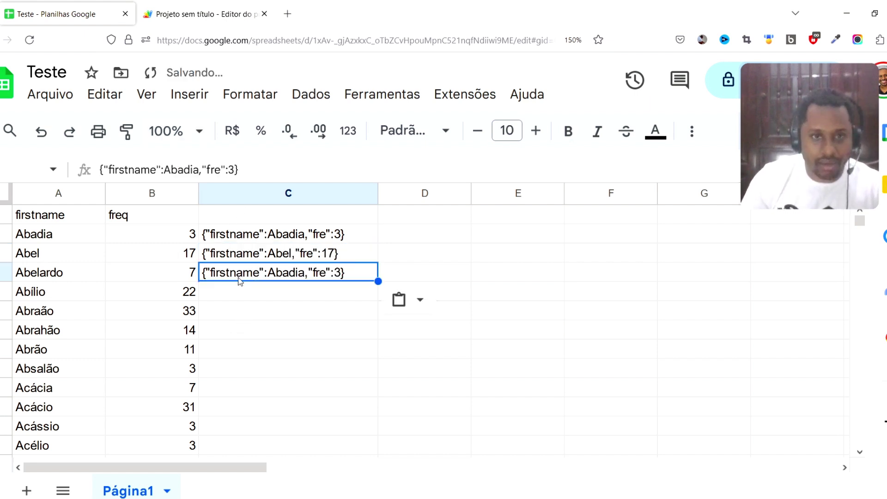
pyautogui.click(58, 277)
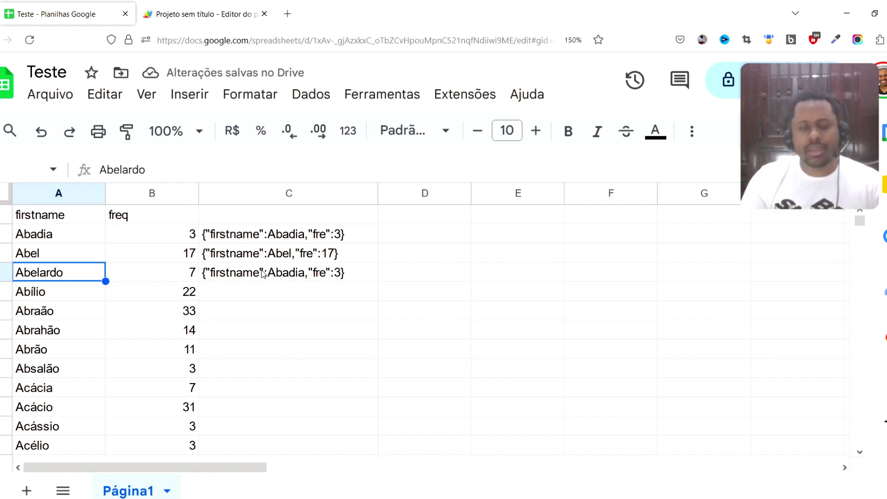
# Clear the JSON texts from column C across C1:C10
pyautogui.moveTo(293, 214); pyautogui.dragTo(293, 370)
pyautogui.press('Delete')
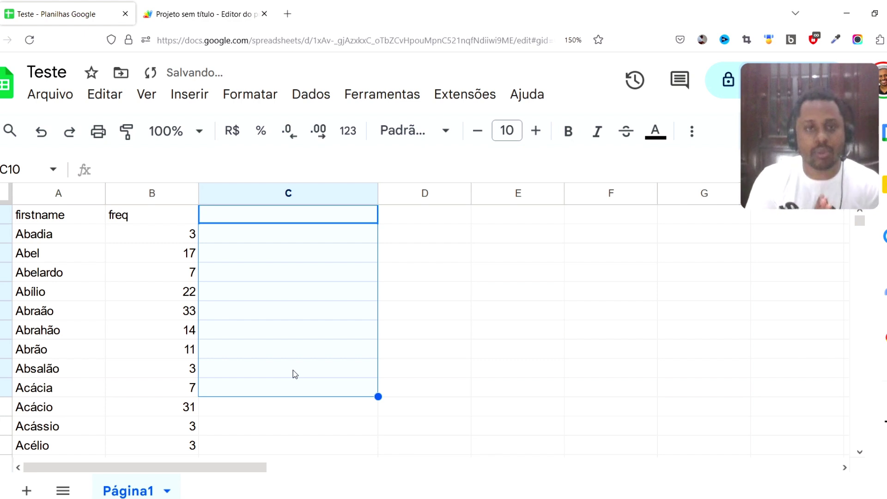
pyautogui.click(280, 235)
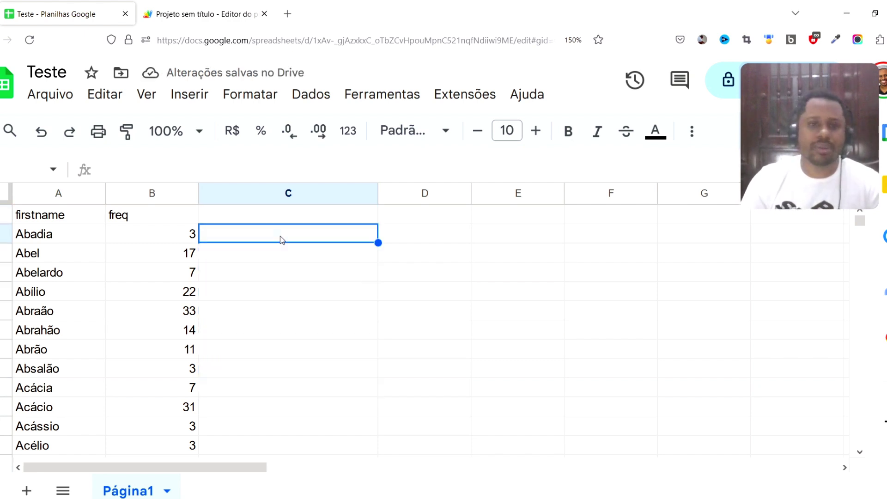
# Enter "Dicionário12" as the header of column C in C1
pyautogui.click(301, 218)
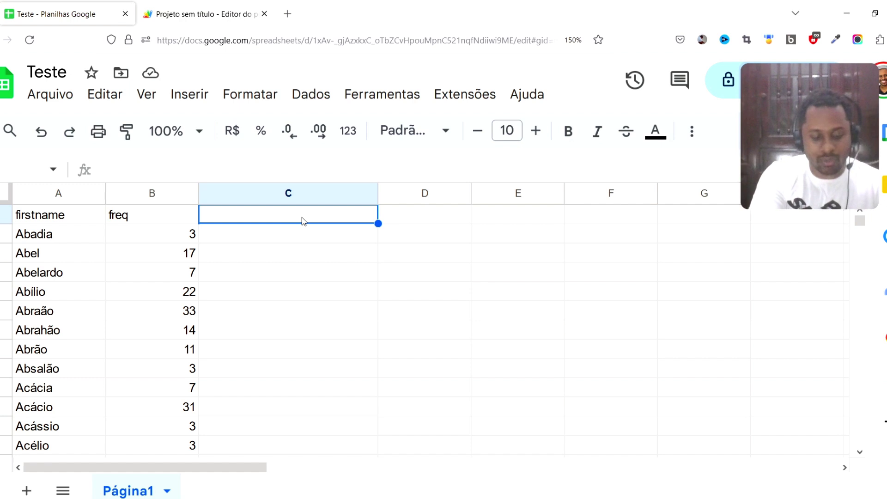
pyautogui.write('Di')
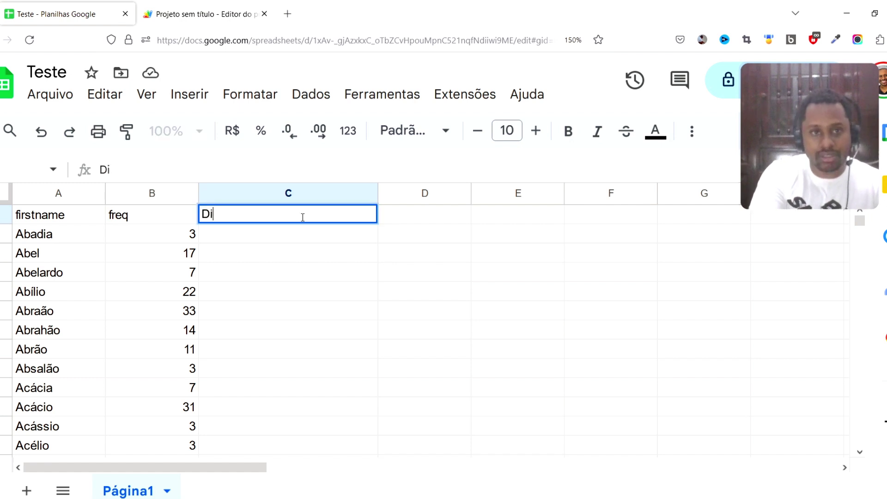
pyautogui.write('cionário')
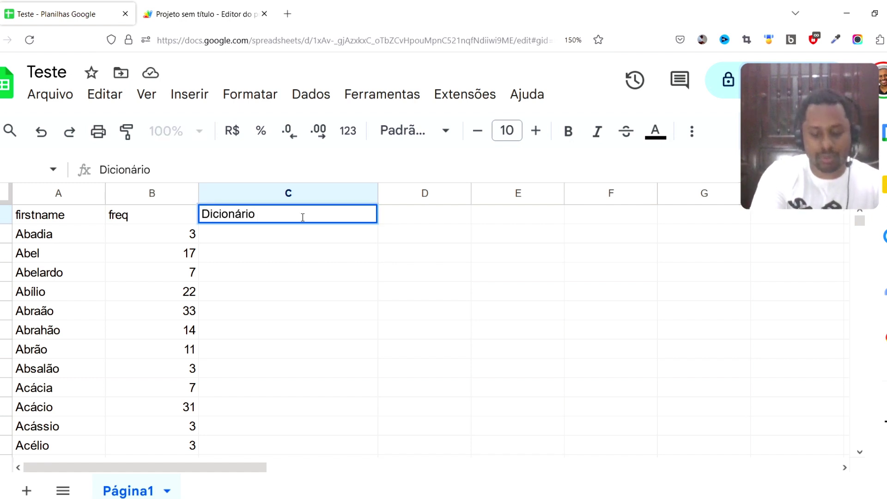
pyautogui.write('12')
pyautogui.press('Return')
# Insert a hyphen in the C1 header so that it reads "Dicionário1-2", and select C2
pyautogui.click(267, 218)
pyautogui.click(37, 223)
pyautogui.click(163, 218)
pyautogui.click(255, 217)
pyautogui.click(155, 169)
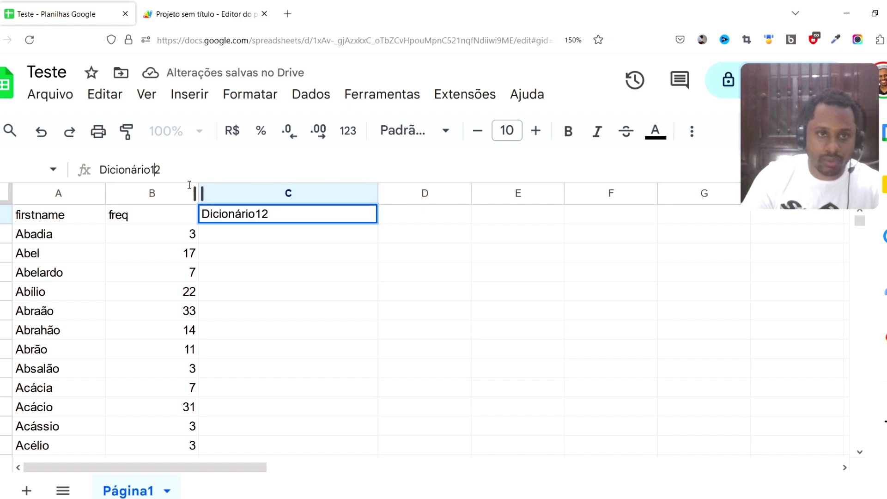
pyautogui.write('-')
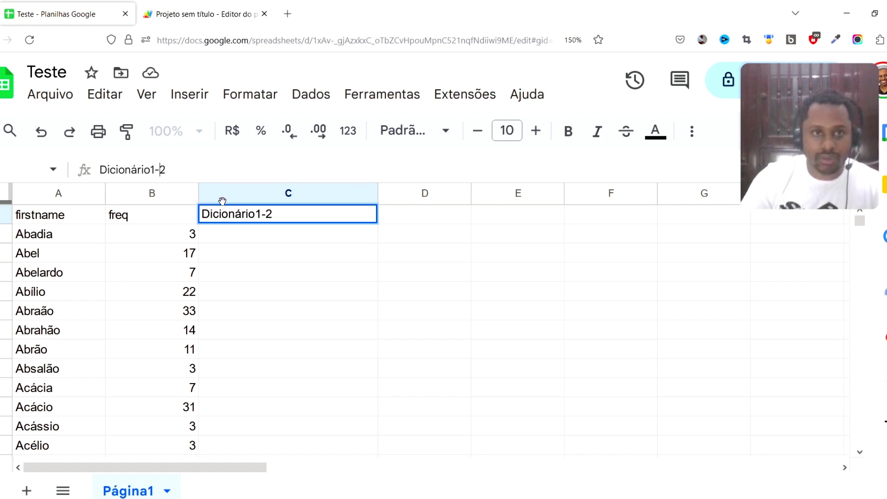
pyautogui.press('Return')
pyautogui.click(307, 339)
pyautogui.click(290, 221)
pyautogui.click(287, 236)
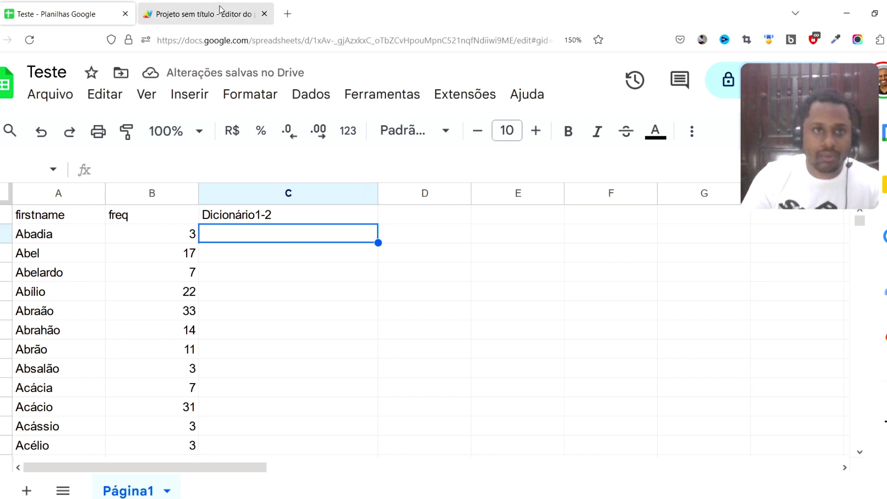
# Switch to the Apps Script project and start an unnamed function with empty parentheses and a braced body in Código.gs
pyautogui.click(472, 96)
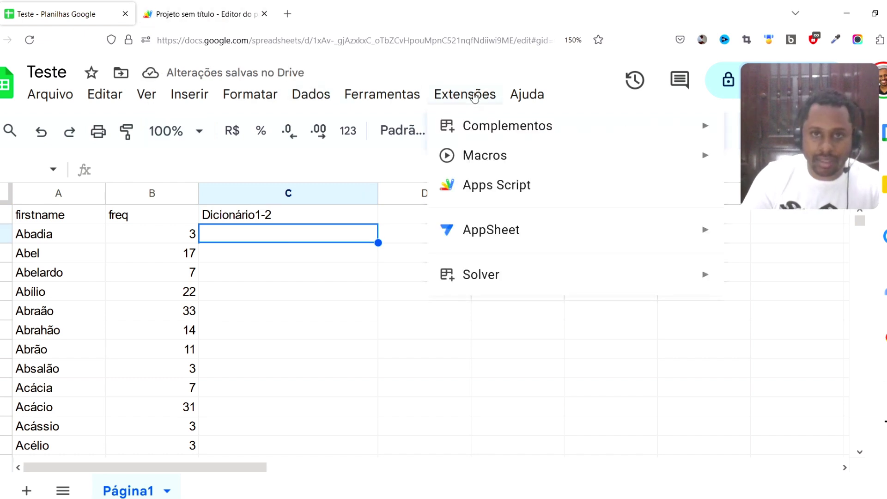
pyautogui.click(203, 14)
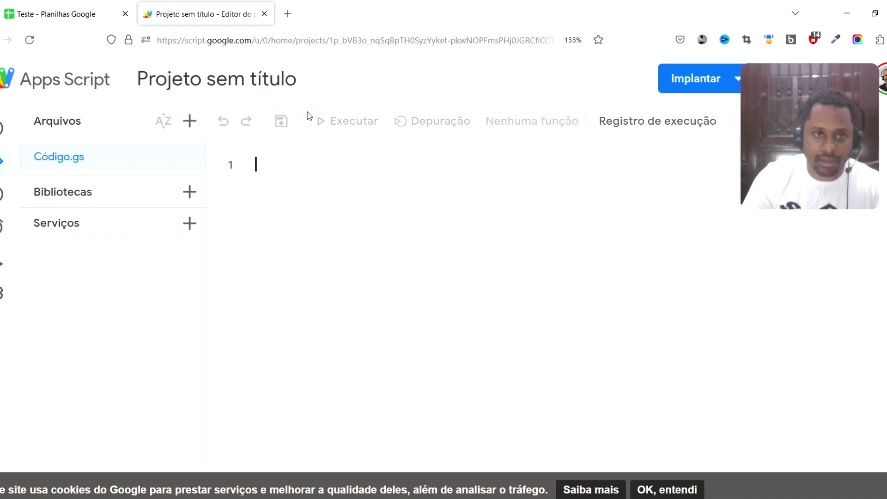
pyautogui.write('function')
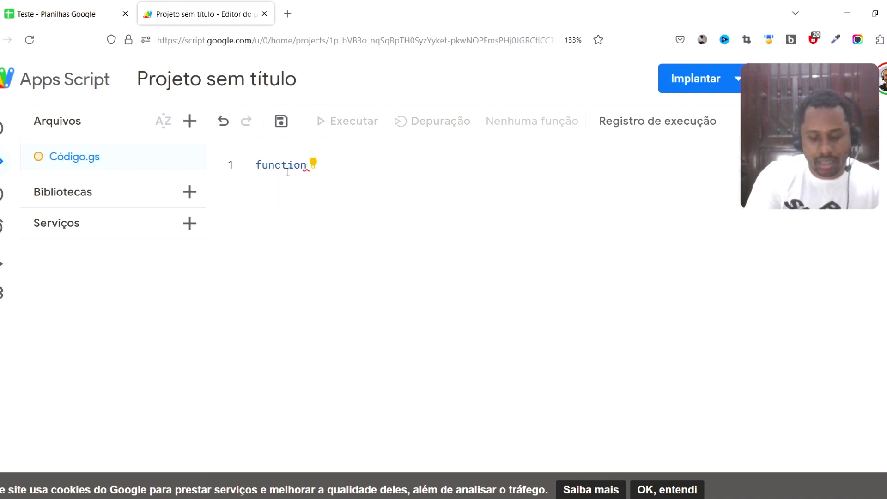
pyautogui.write('()')
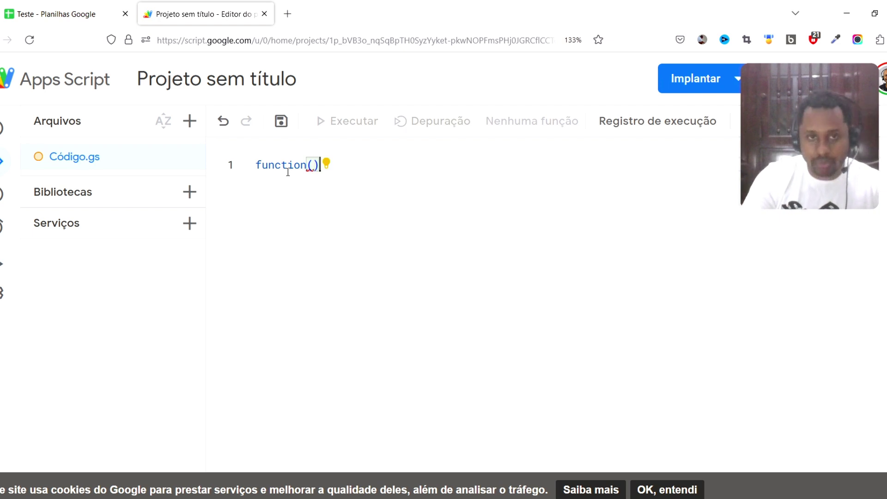
pyautogui.write('{')
pyautogui.press('Return')
pyautogui.click(313, 165)
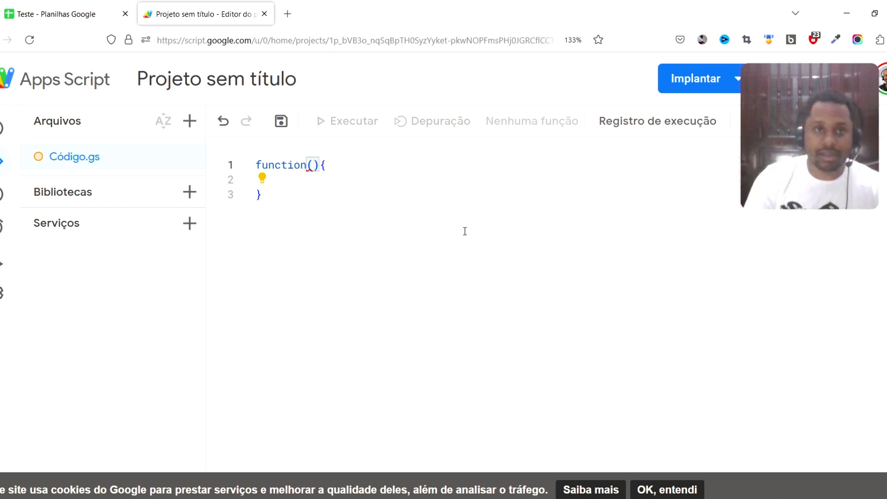
# Check cells A2 and B2 in the Teste spreadsheet, and give the Apps Script function the parameters cell1 and cell2
pyautogui.click(98, 14)
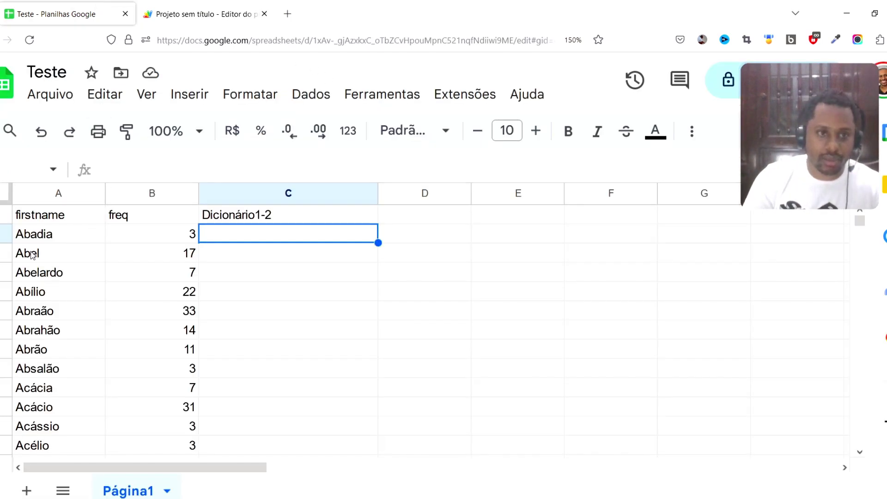
pyautogui.click(32, 235)
pyautogui.click(190, 239)
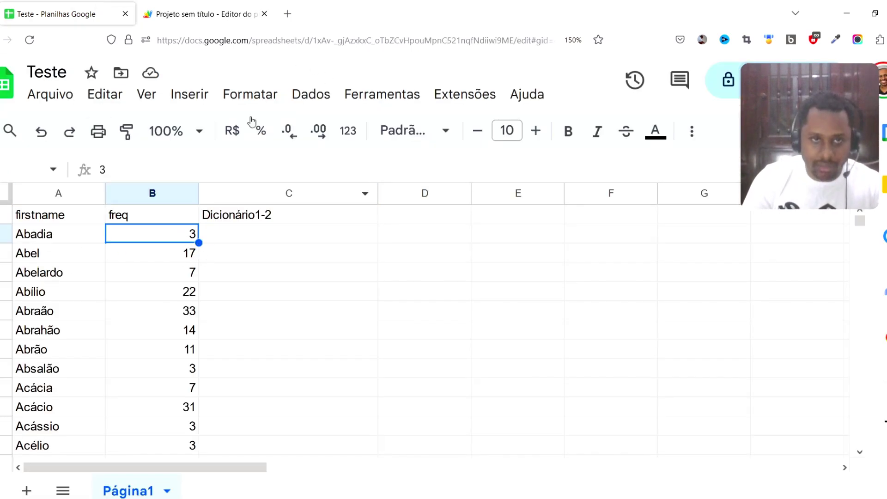
pyautogui.click(214, 18)
pyautogui.write('cell1')
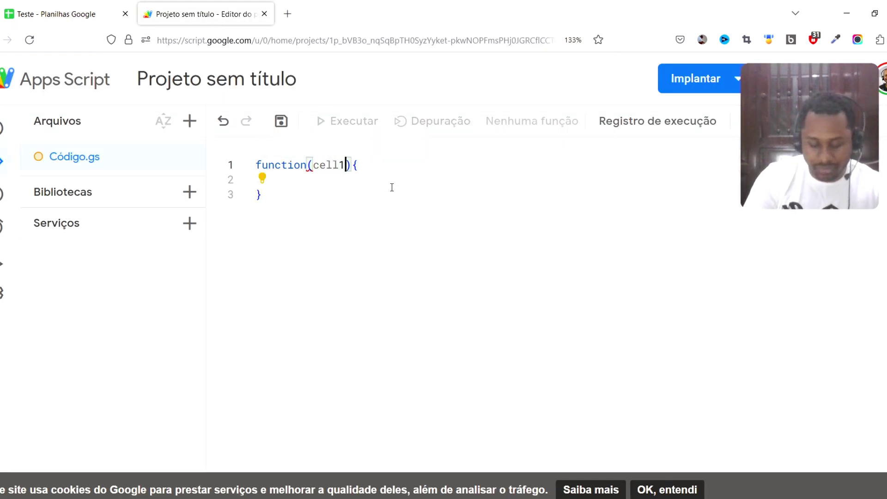
pyautogui.write(',ce')
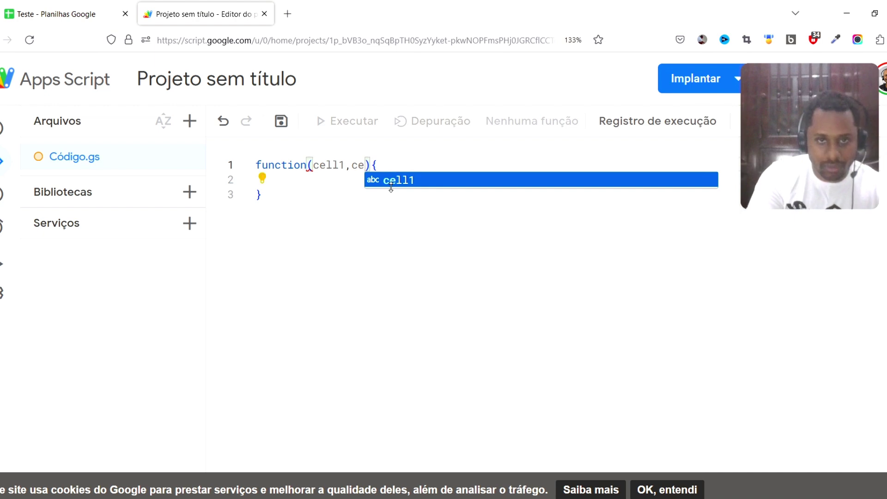
pyautogui.write('ll2')
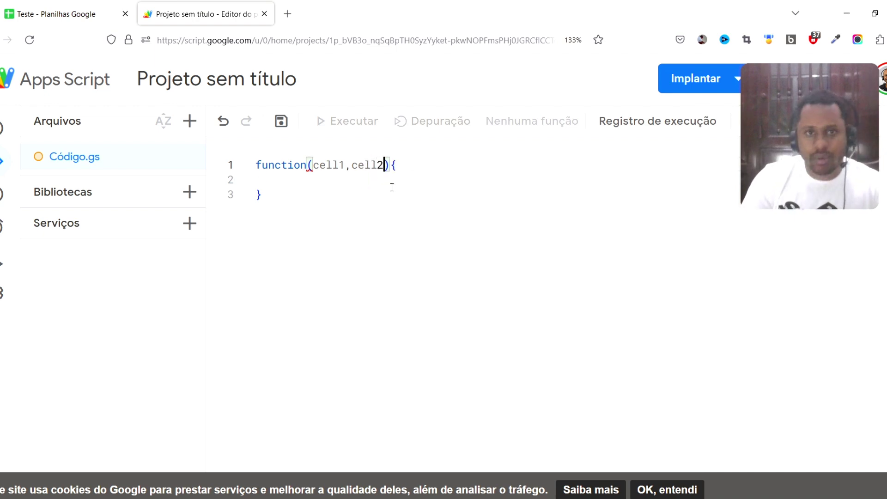
# Indent the function's empty body line twice, and copy the firstname header from A1 of the Teste spreadsheet
pyautogui.click(333, 185)
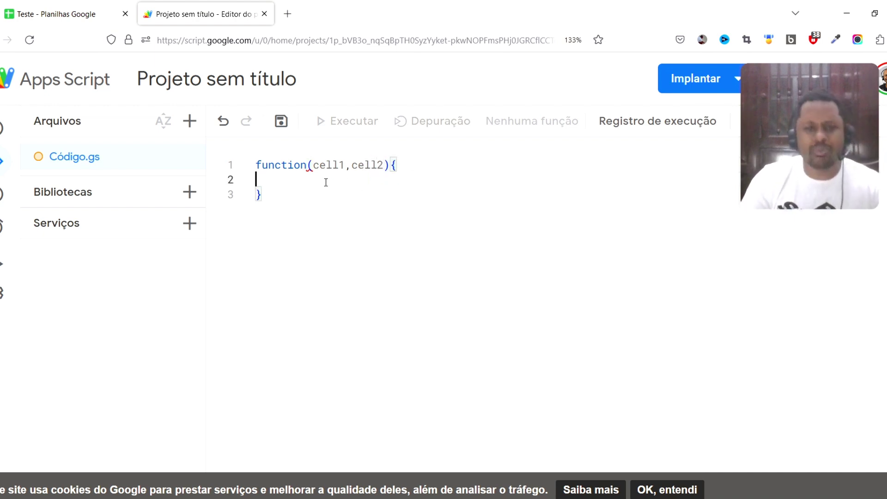
pyautogui.press('Tab')
pyautogui.press('Tab')
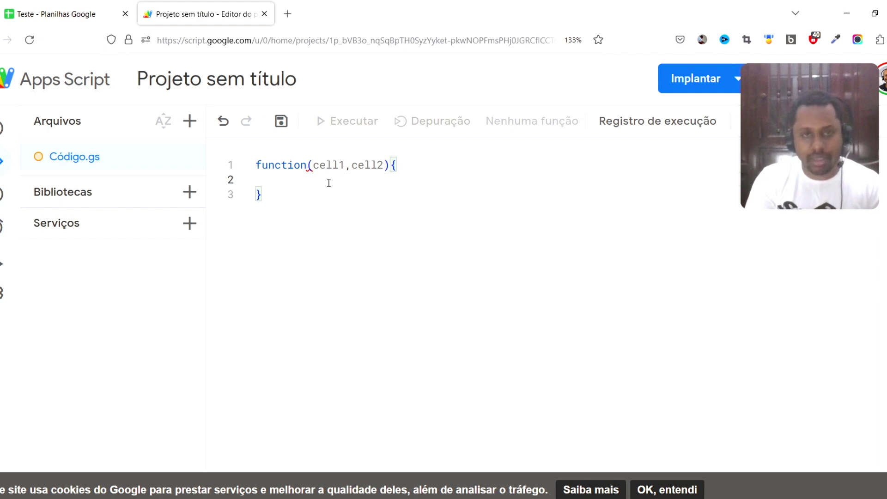
pyautogui.click(48, 11)
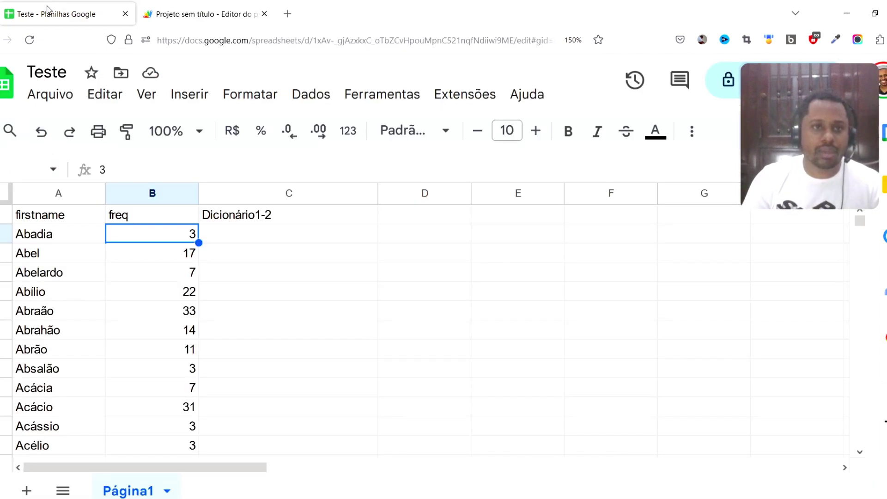
pyautogui.click(51, 217)
pyautogui.hotkey('ctrl', 'c')
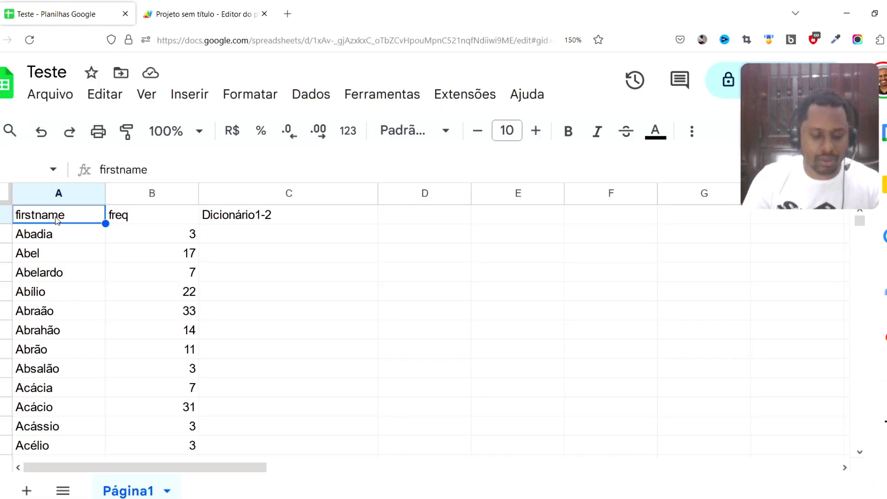
# Switch to the Apps Script project and write "retun" in the function body, followed by a backtick-quoted template string containing $$
pyautogui.click(153, 20)
pyautogui.write('r')
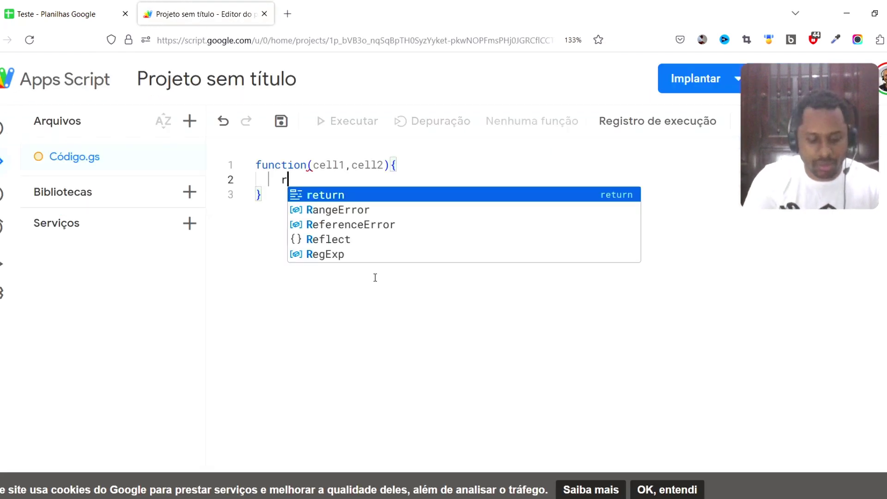
pyautogui.write('etun ')
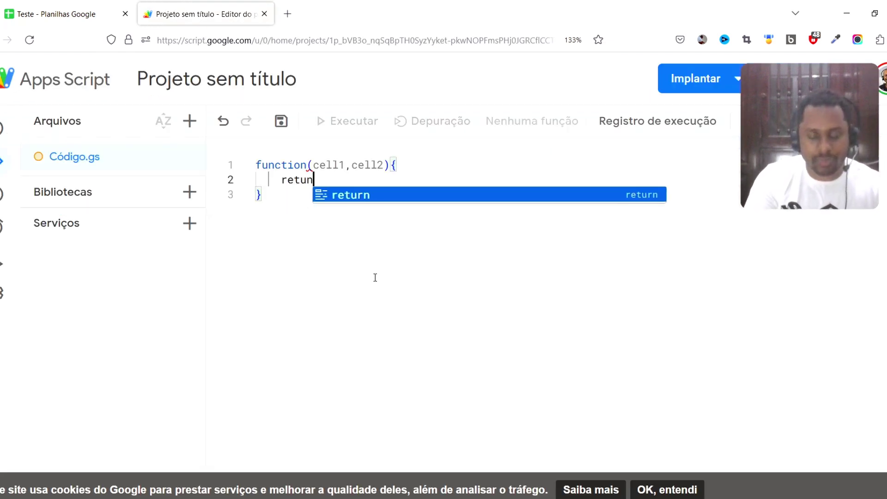
pyautogui.write('`')
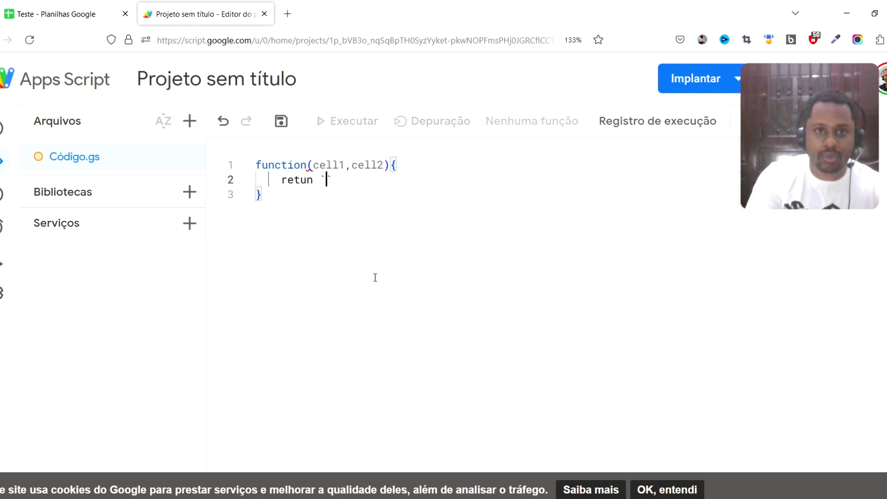
pyautogui.press('BackSpace')
pyautogui.write('`')
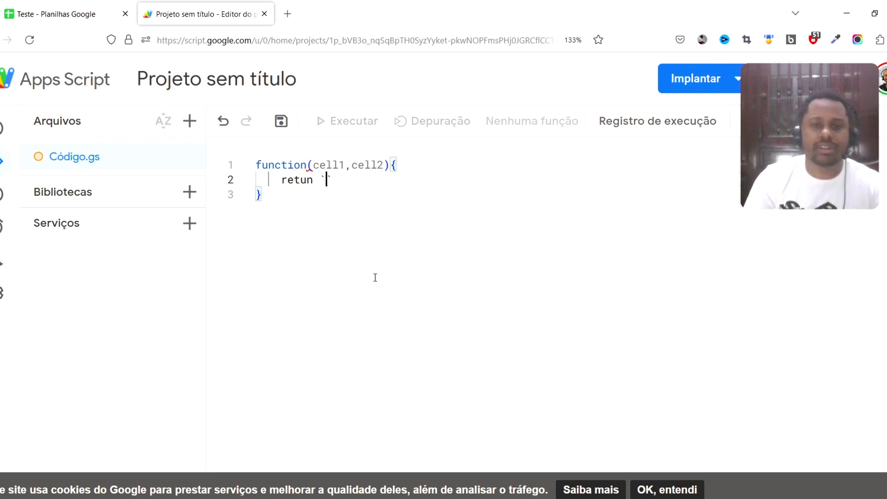
pyautogui.press('Right')
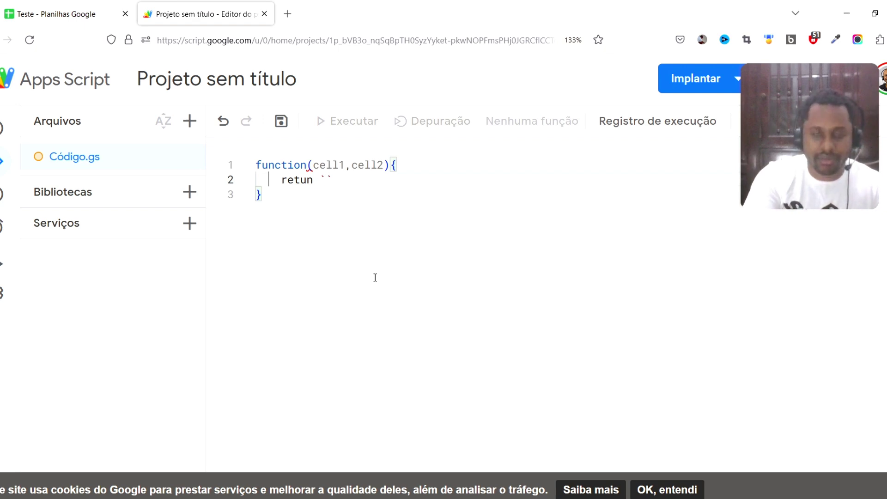
pyautogui.write('$')
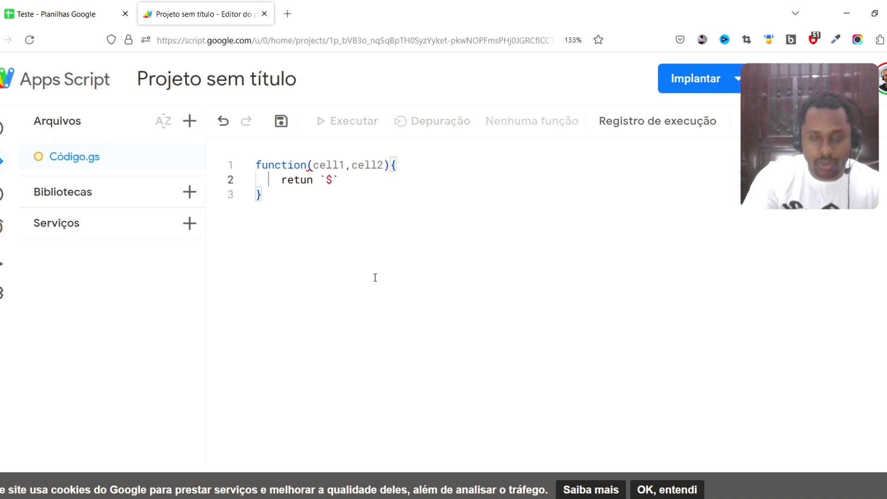
pyautogui.write('$')
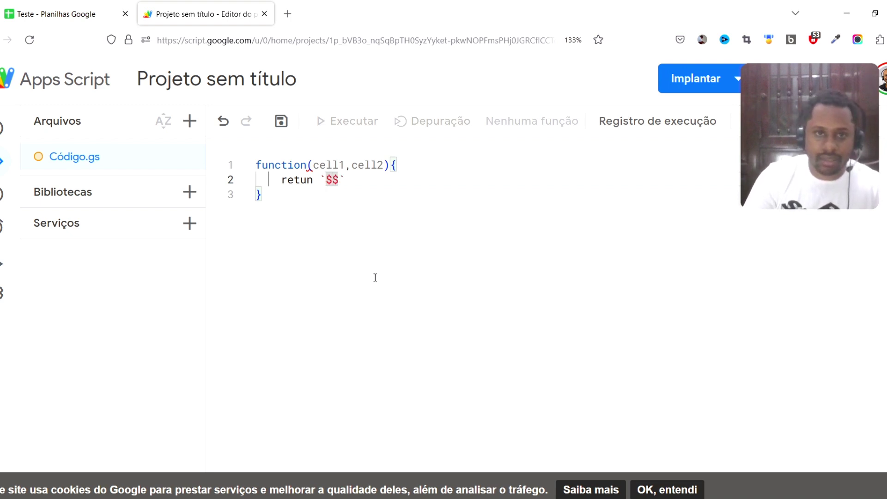
# Insert the quoted key "firstname" and a colon before the two dollar signs in the template string
pyautogui.press('Left')
pyautogui.press('Left')
pyautogui.write('"')
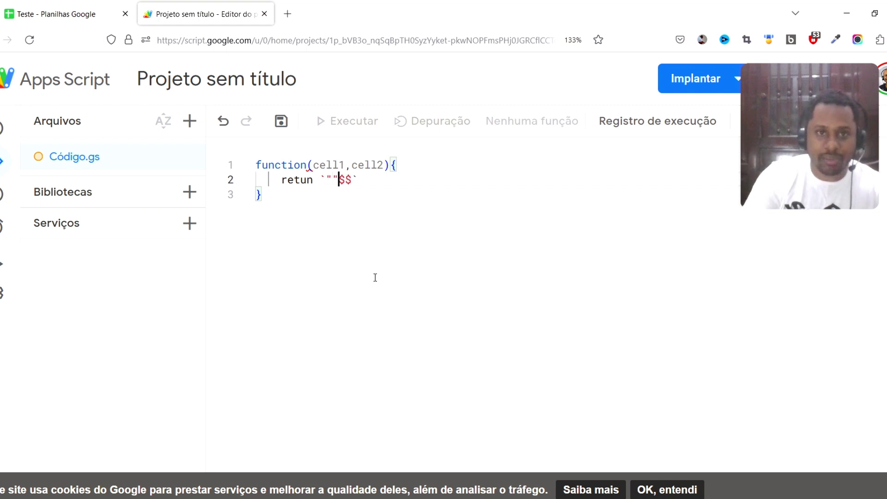
pyautogui.write('firstname"')
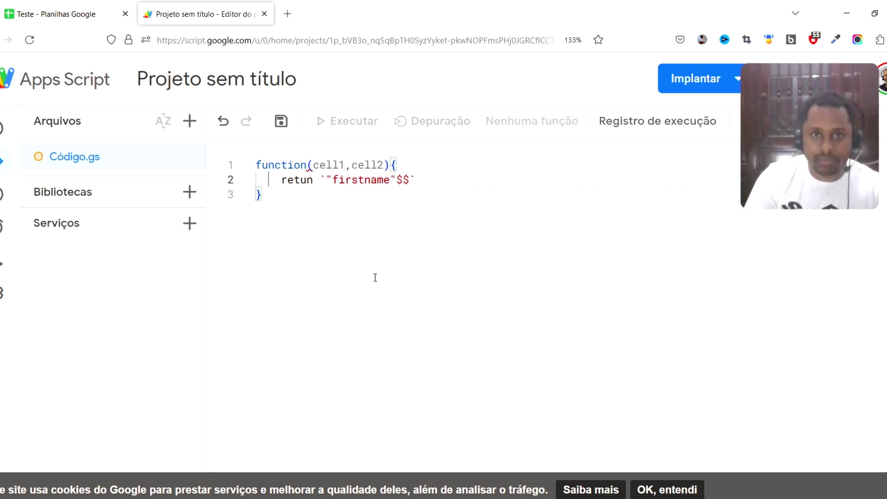
pyautogui.write(':')
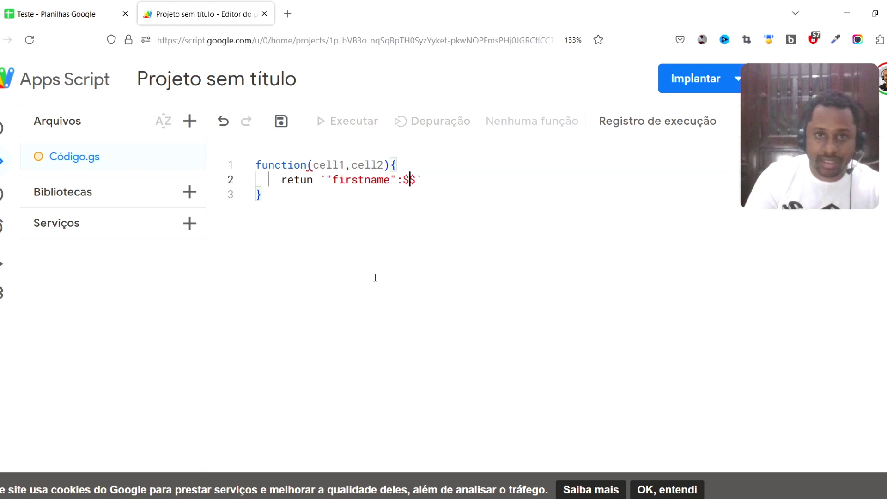
# Expand the first dollar sign into the placeholder ${cell1} and add a comma after it
pyautogui.press('Right')
pyautogui.write('{c}')
pyautogui.press('Left')
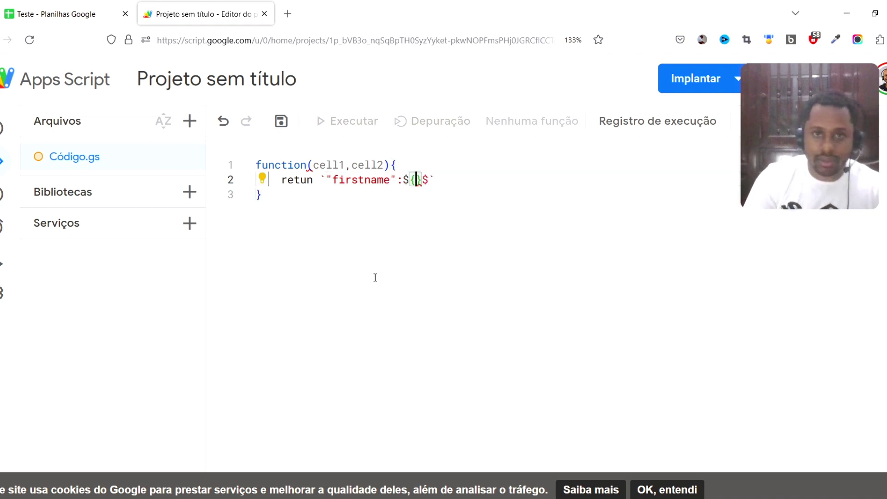
pyautogui.write('ce')
pyautogui.press('Return')
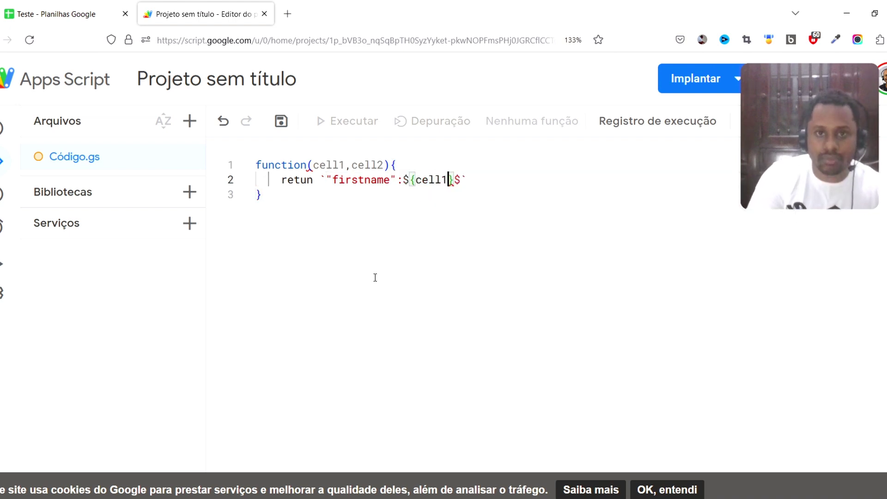
pyautogui.press('Right')
pyautogui.write(',')
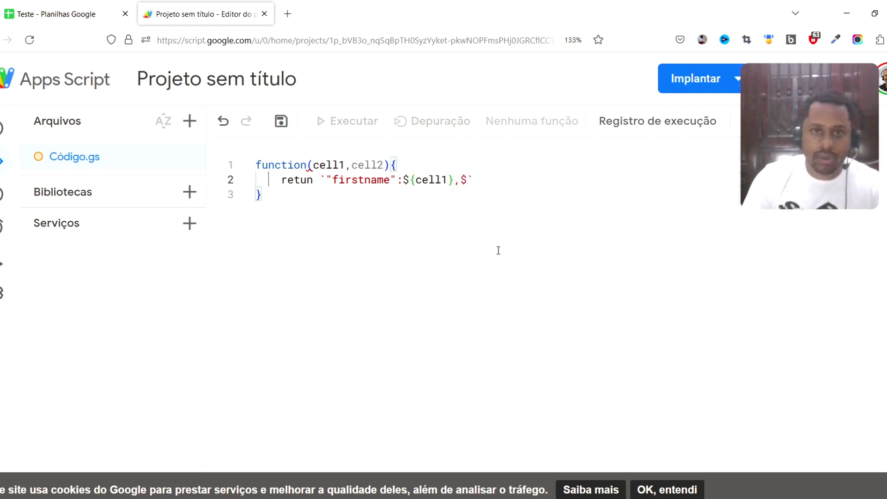